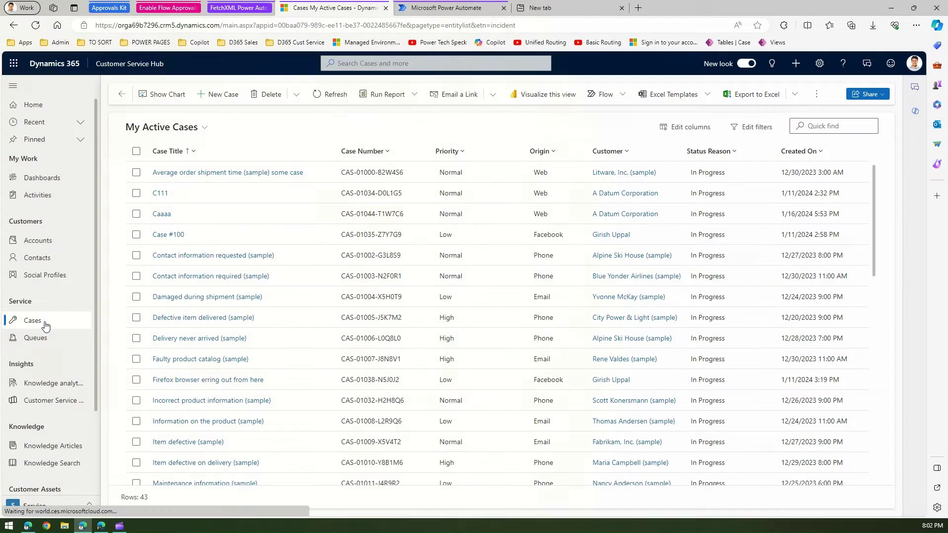
Open the Cases list and start an advanced-filter row search on the Cases table.
{"action": "left_click", "coordinate": [33, 320]}
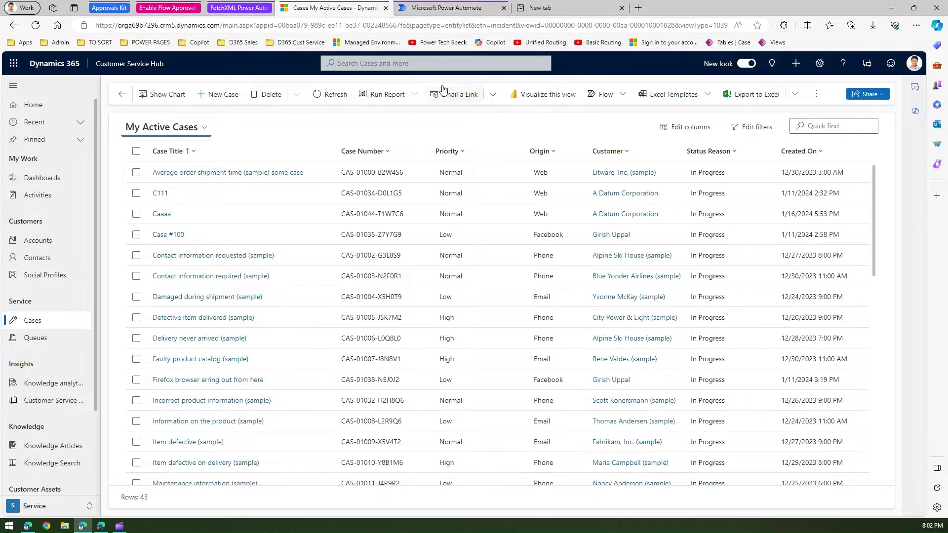
{"action": "left_click", "coordinate": [355, 62]}
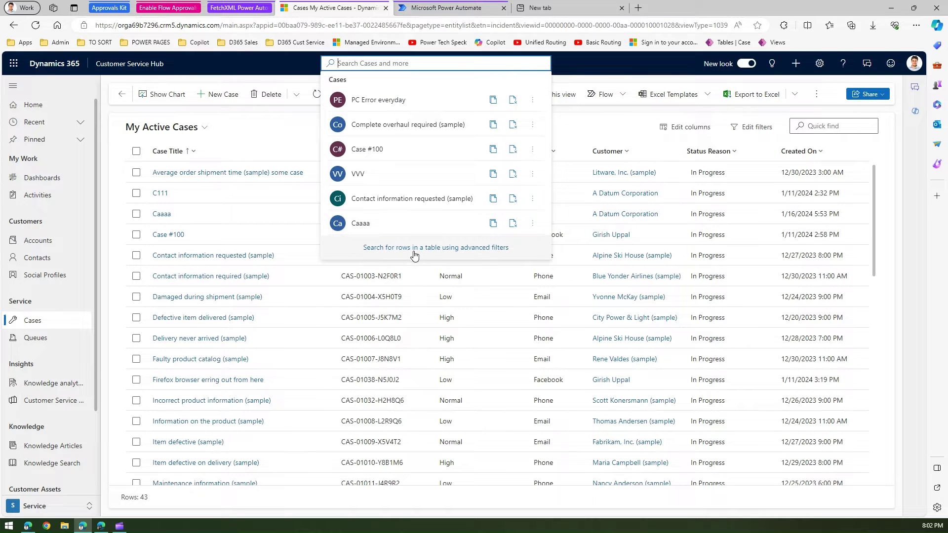
{"action": "left_click", "coordinate": [480, 247]}
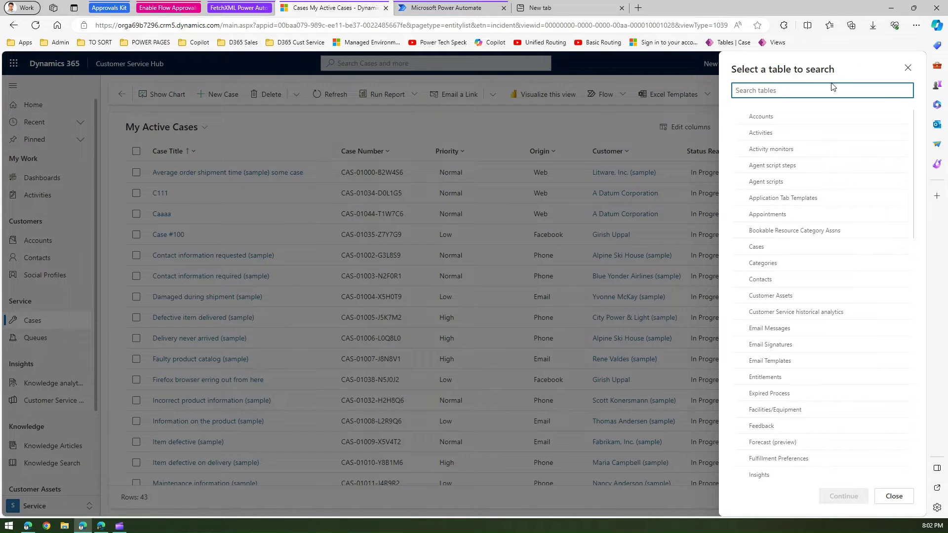
{"action": "type", "text": "case"}
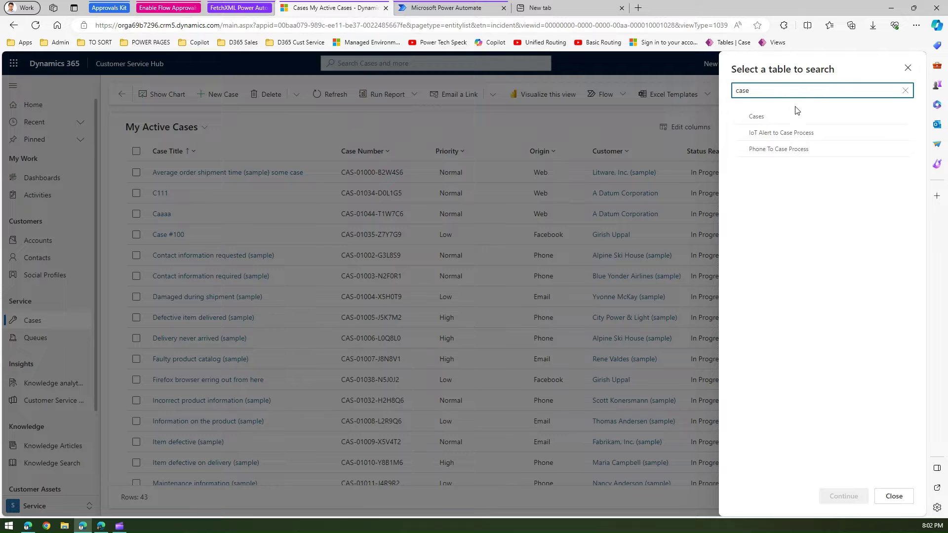
{"action": "left_click", "coordinate": [790, 117]}
{"action": "left_click", "coordinate": [855, 499]}
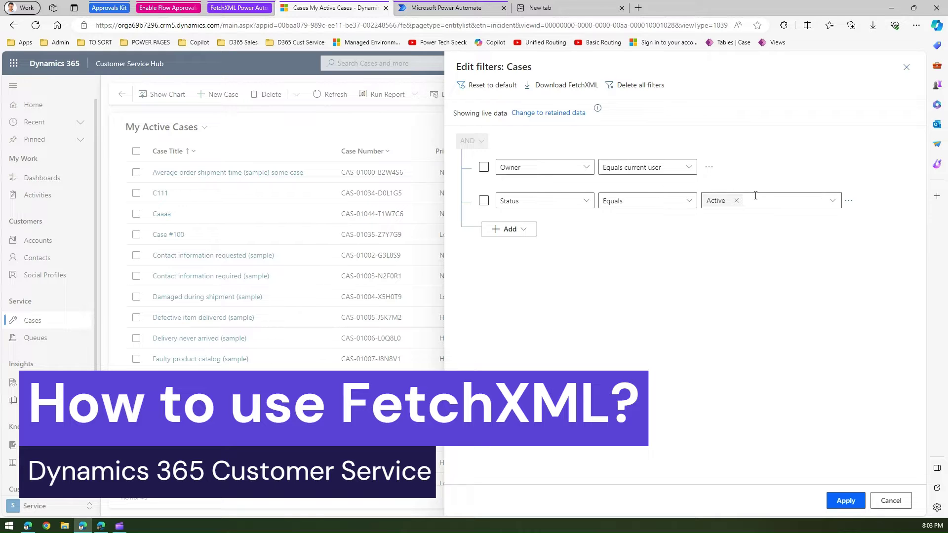
Remove the default Status and Owner conditions from the Cases filter.
{"action": "left_click", "coordinate": [849, 200]}
{"action": "left_click", "coordinate": [796, 201]}
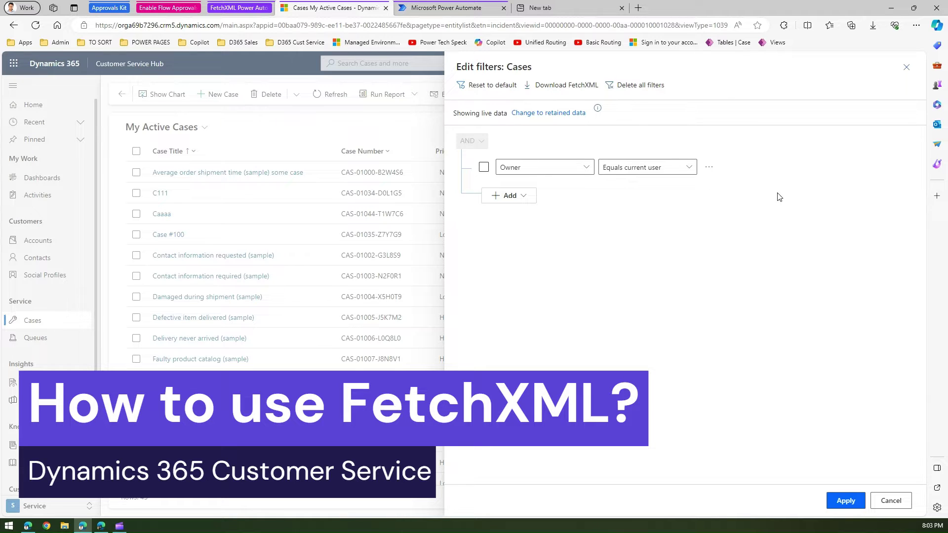
{"action": "left_click", "coordinate": [709, 168]}
{"action": "left_click", "coordinate": [706, 169]}
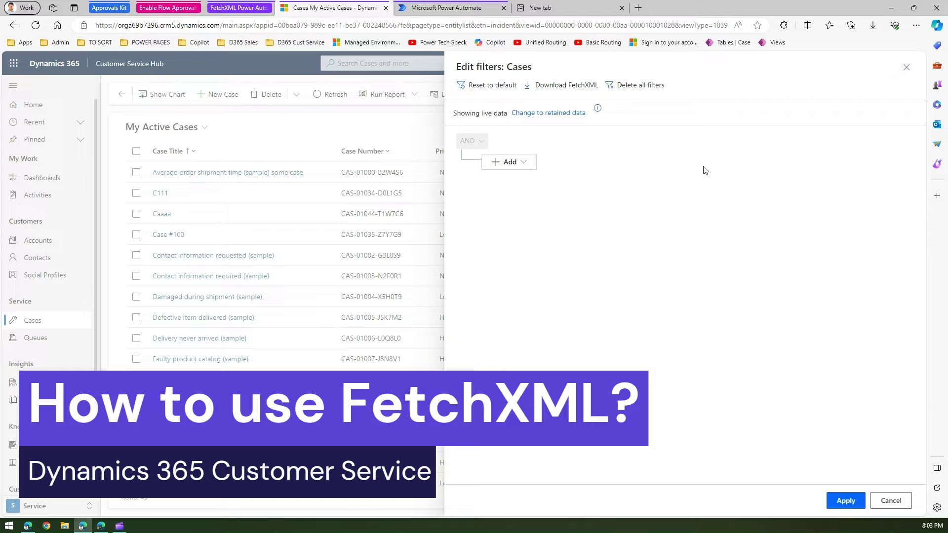
Add a filter condition for Created On with the operator Last x days and the value 5.
{"action": "left_click", "coordinate": [517, 163]}
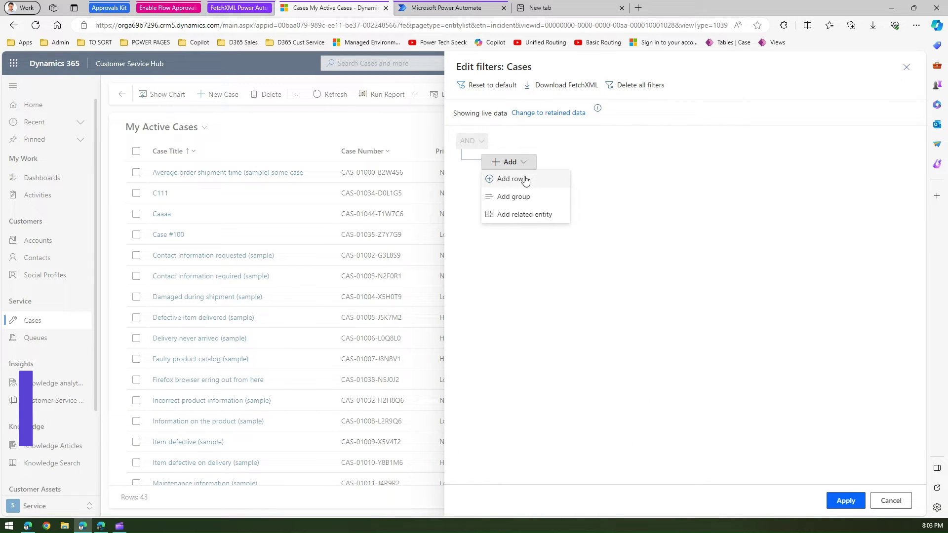
{"action": "left_click", "coordinate": [522, 178]}
{"action": "left_click", "coordinate": [580, 168]}
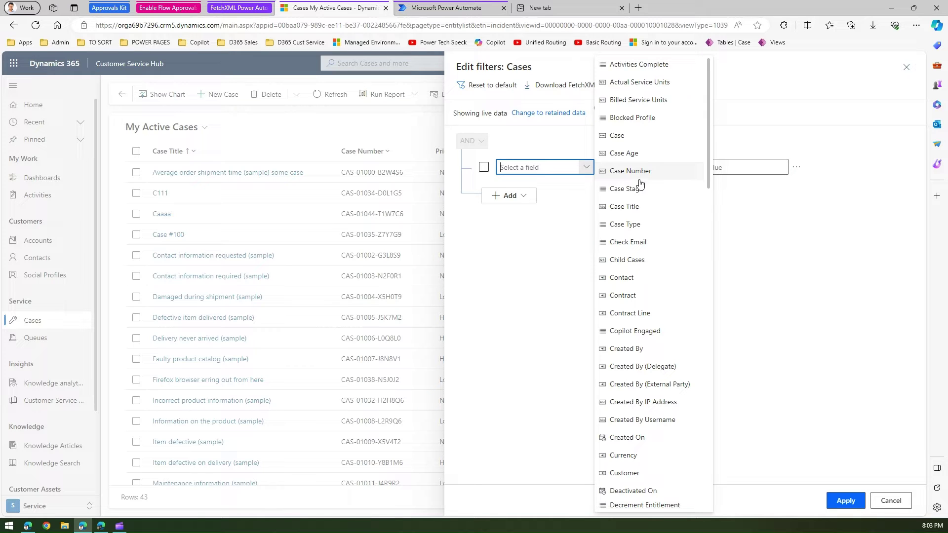
{"action": "left_click", "coordinate": [629, 438]}
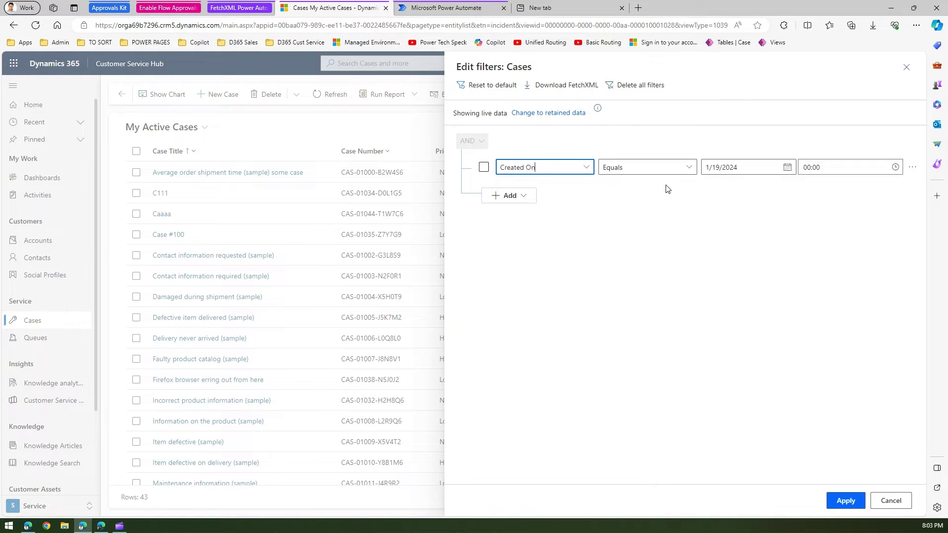
{"action": "left_click", "coordinate": [690, 168]}
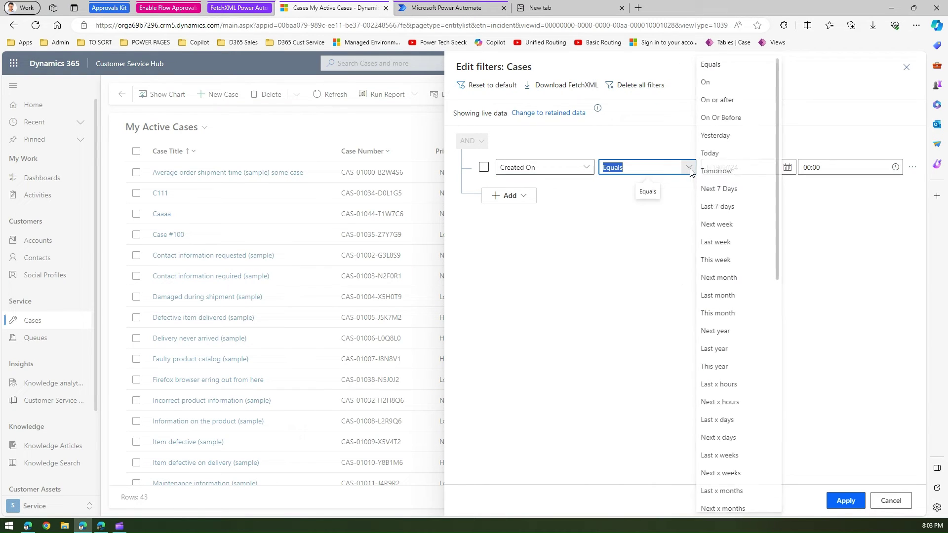
{"action": "left_click", "coordinate": [731, 421]}
{"action": "left_click", "coordinate": [717, 168]}
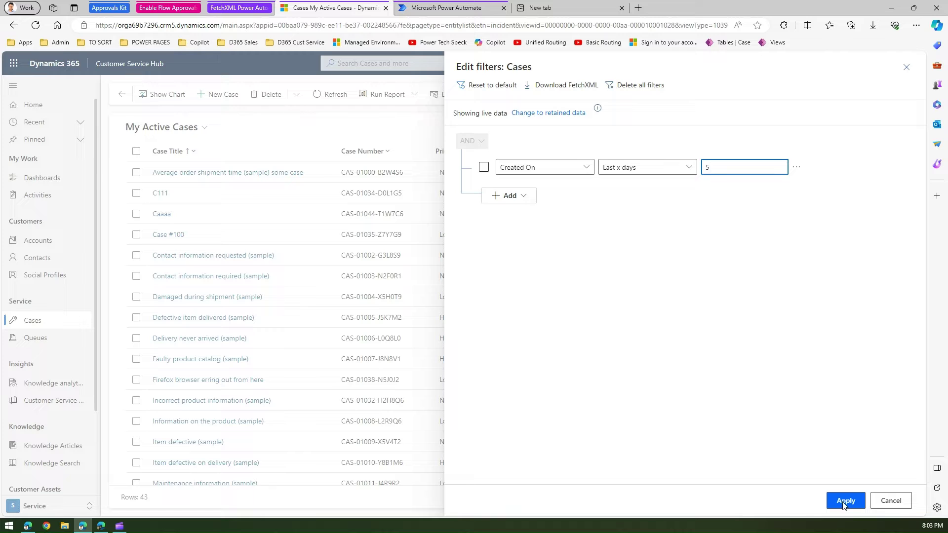
{"action": "left_click", "coordinate": [775, 340]}
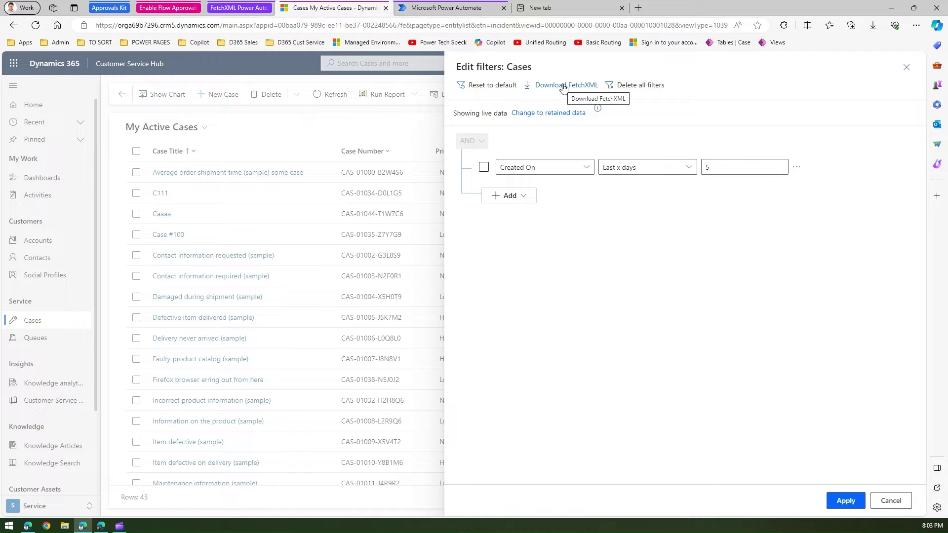
Add a second filter condition where Origin equals Phone or Email.
{"action": "left_click", "coordinate": [524, 199]}
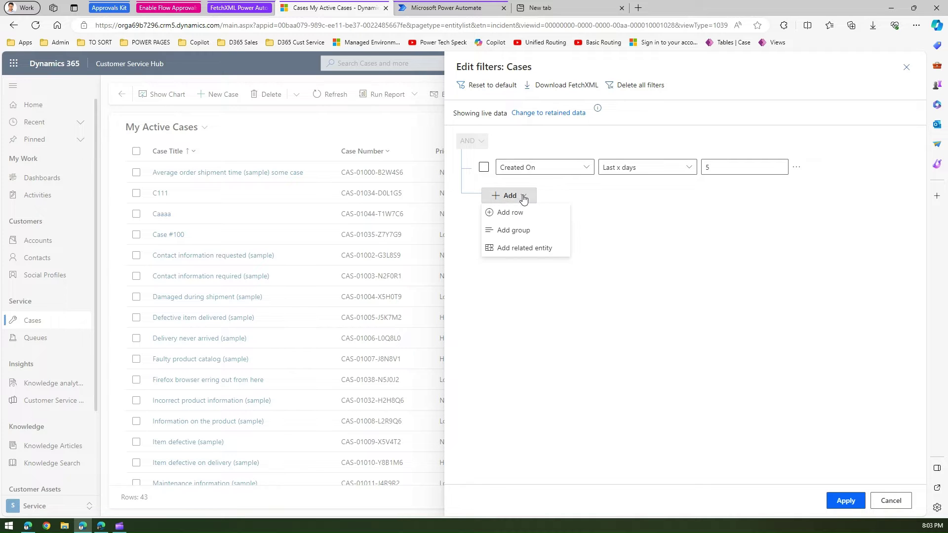
{"action": "left_click", "coordinate": [514, 212]}
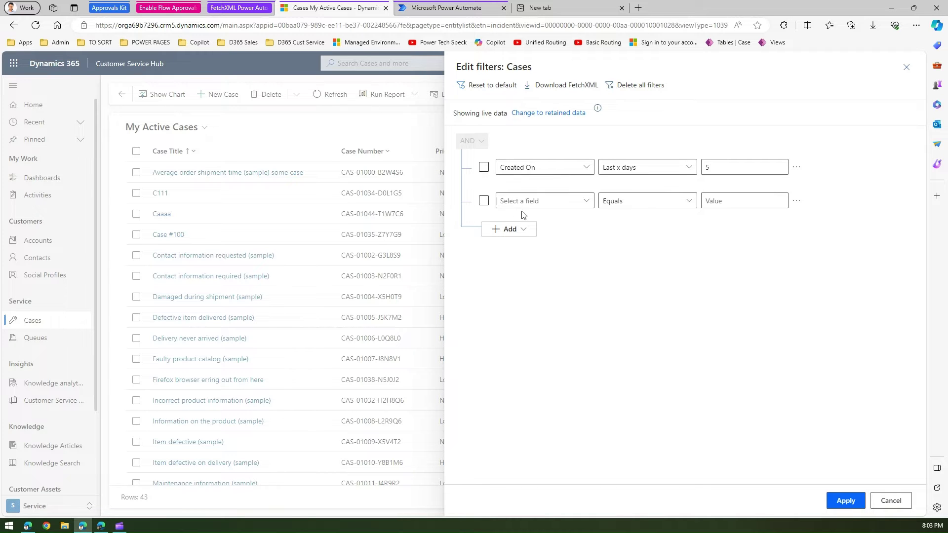
{"action": "left_click", "coordinate": [588, 200]}
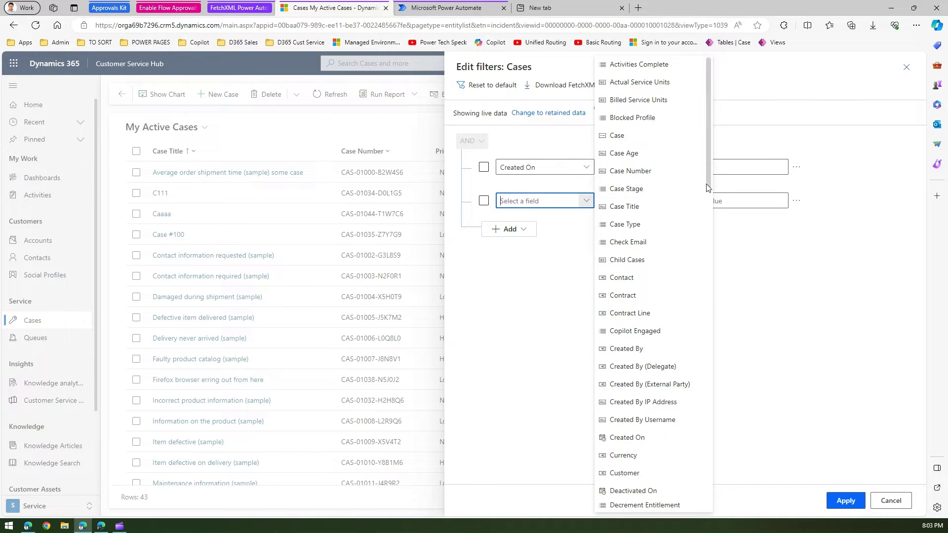
{"action": "left_click_drag", "start_coordinate": [710, 189], "coordinate": [734, 380]}
{"action": "left_click", "coordinate": [637, 428]}
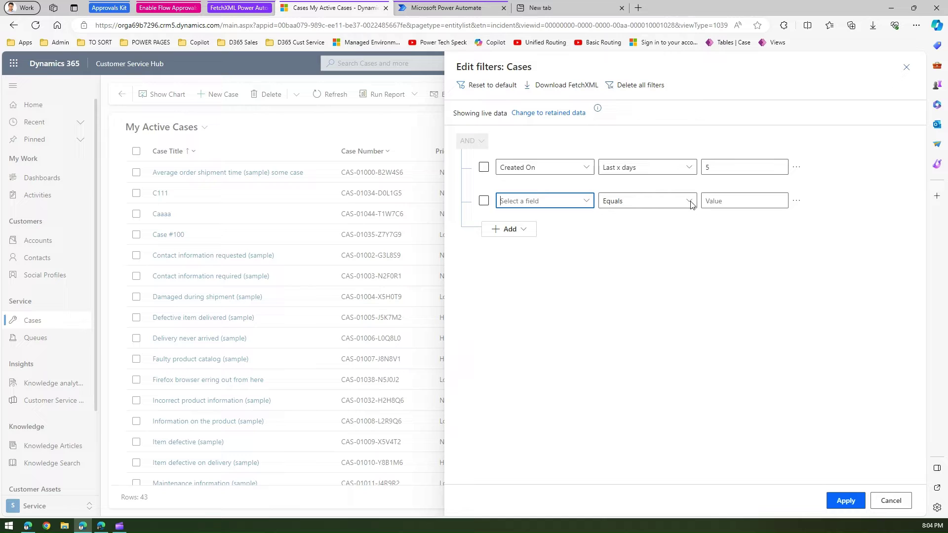
{"action": "left_click", "coordinate": [721, 201]}
{"action": "left_click", "coordinate": [723, 220]}
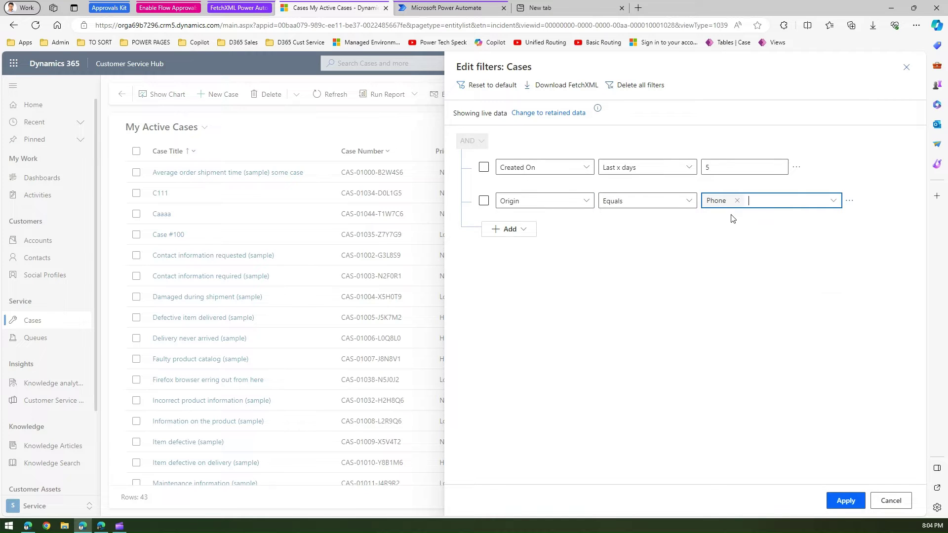
{"action": "left_click", "coordinate": [760, 202]}
{"action": "left_click", "coordinate": [763, 235]}
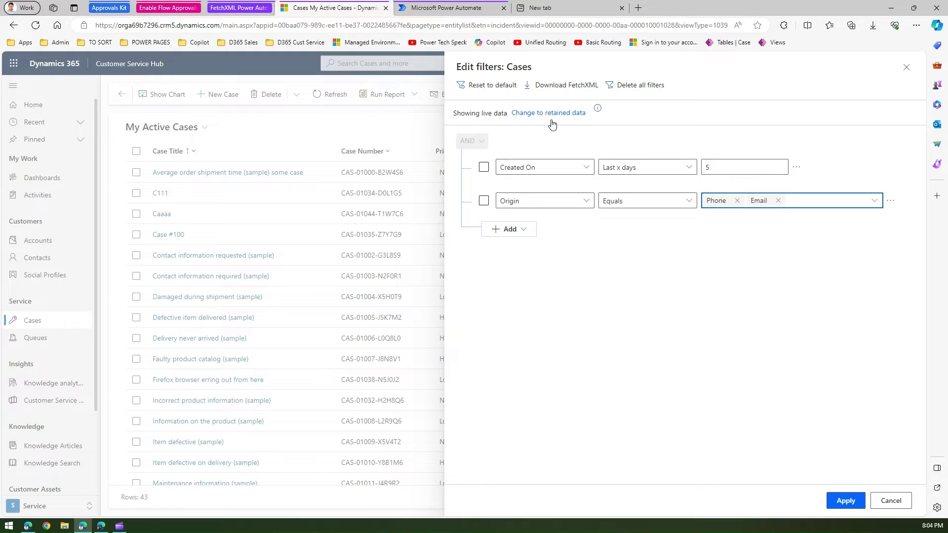
Download the filter as FetchXML, keeping the flagged file, and open FetchXML (2).xml in a maximized Visual Studio Code window.
{"action": "left_click", "coordinate": [564, 87]}
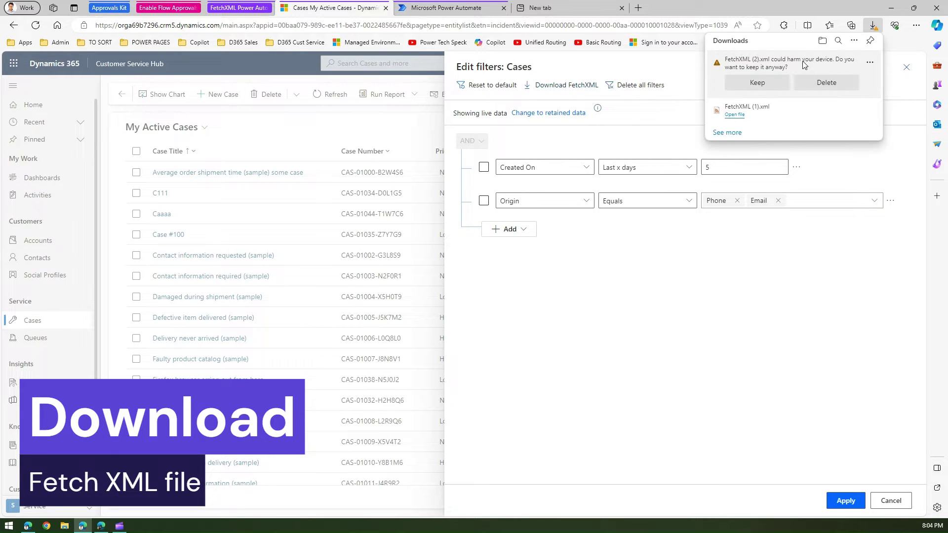
{"action": "left_click", "coordinate": [757, 83]}
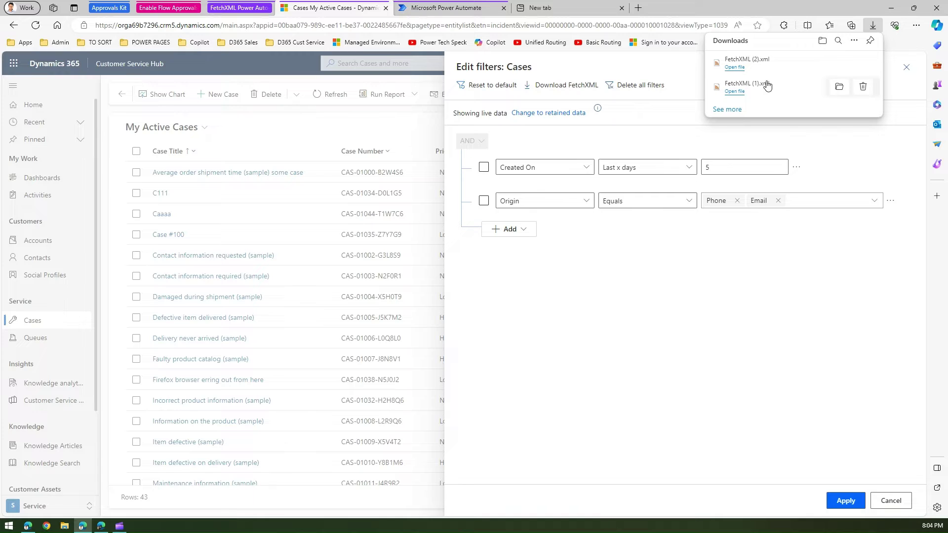
{"action": "left_click", "coordinate": [838, 63]}
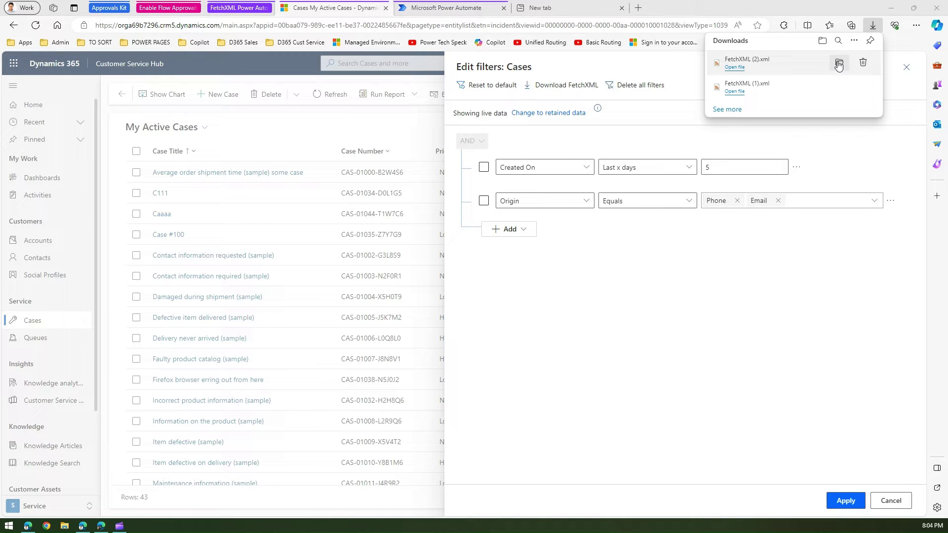
{"action": "left_click", "coordinate": [738, 69]}
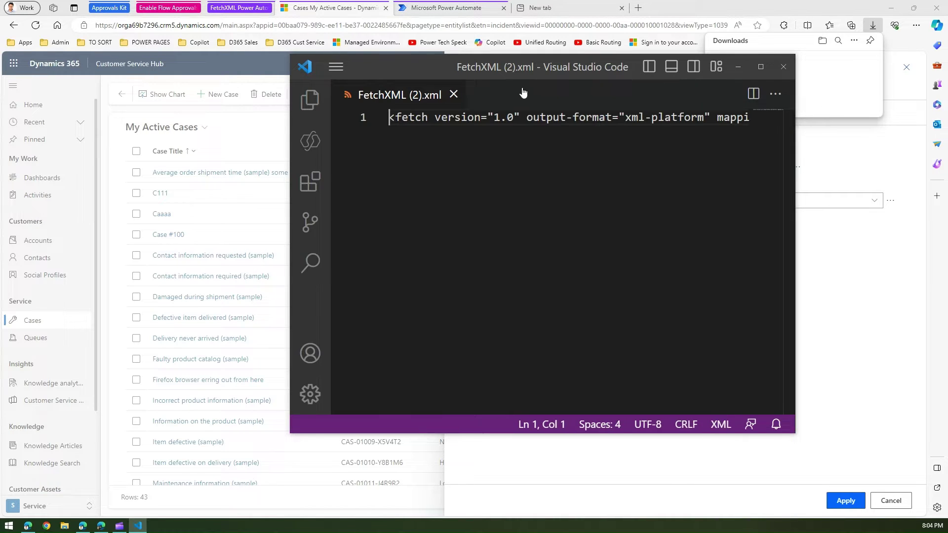
{"action": "left_click_drag", "start_coordinate": [412, 63], "coordinate": [252, 65]}
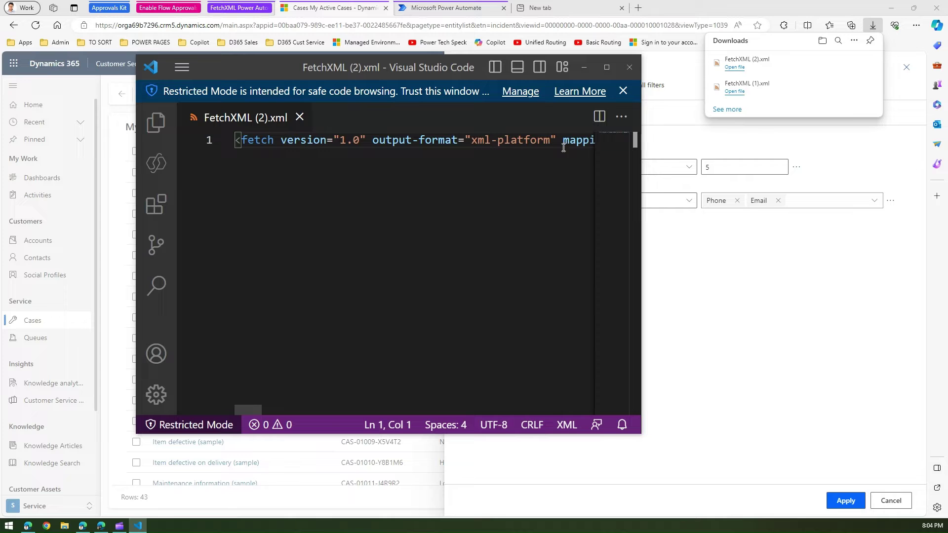
{"action": "left_click", "coordinate": [607, 67]}
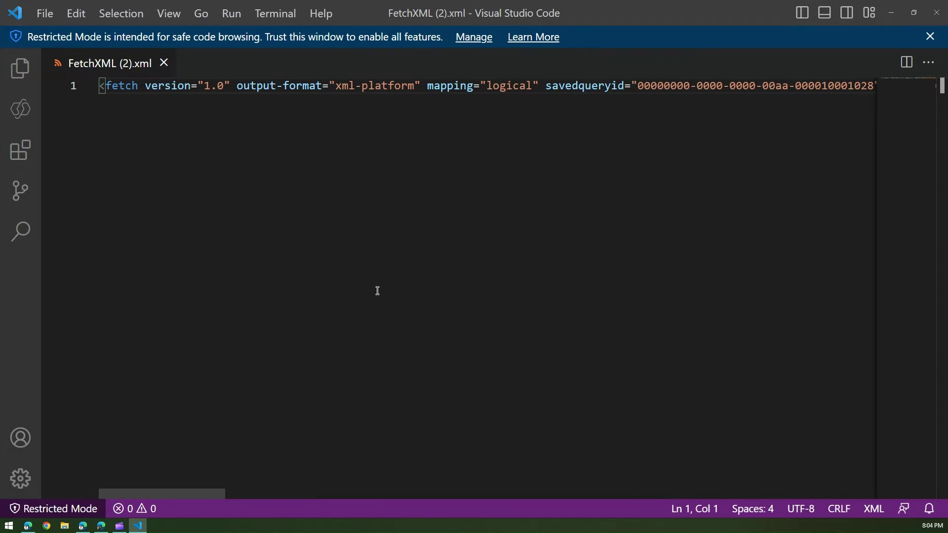
Split the single-line XML so the incident entity tag and its attribute list each start on a new line.
{"action": "left_click_drag", "start_coordinate": [205, 492], "coordinate": [330, 503]}
{"action": "left_click", "coordinate": [329, 89]}
{"action": "key", "text": "Return"}
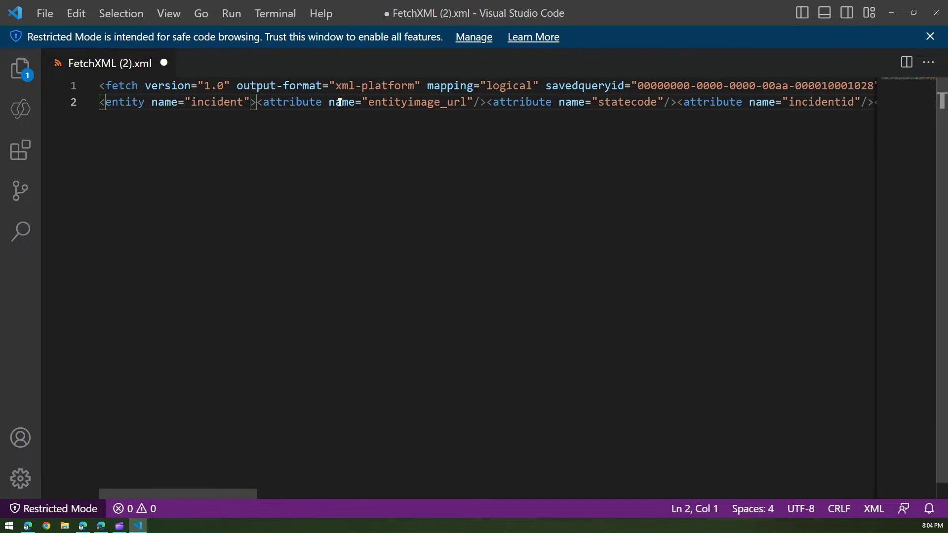
{"action": "left_click", "coordinate": [258, 102]}
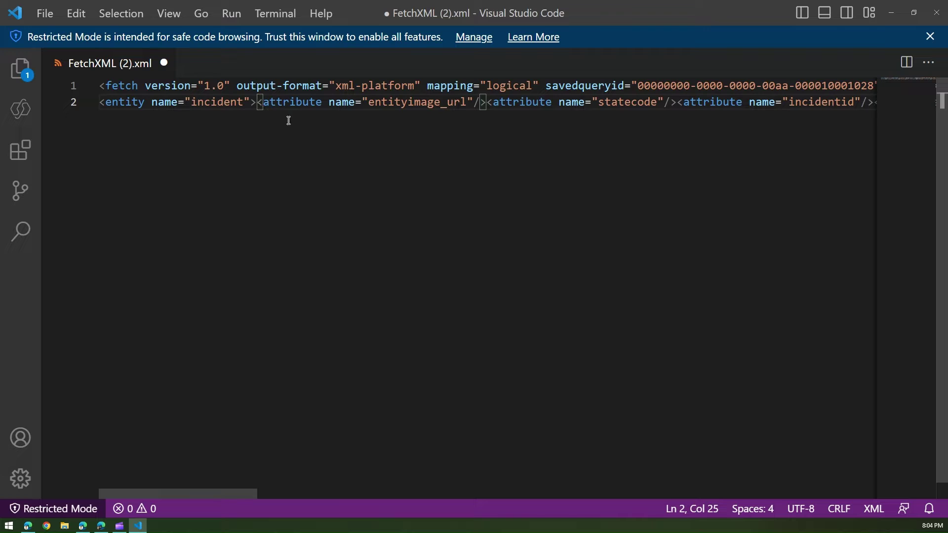
{"action": "key", "text": "Return"}
Place each attribute element from entityimage_url through statuscode on its own line.
{"action": "left_click", "coordinate": [327, 119]}
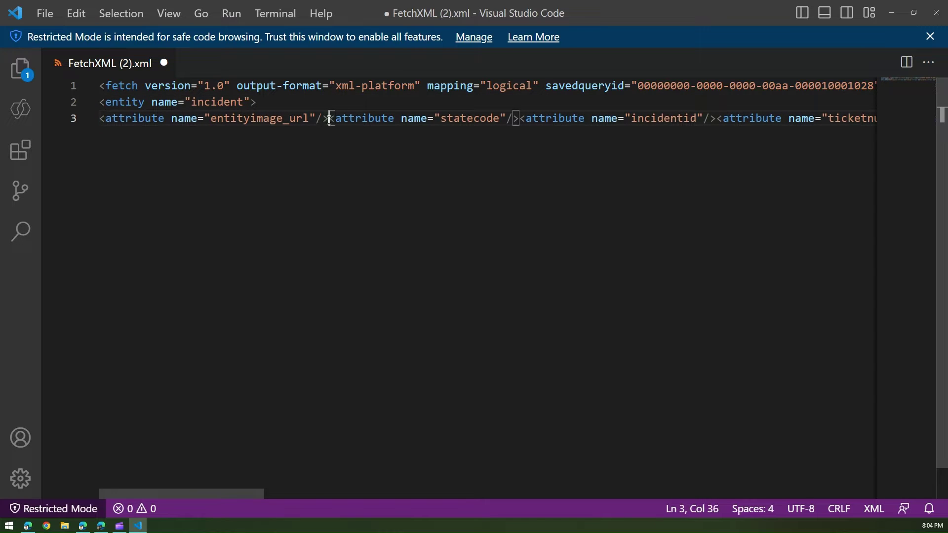
{"action": "key", "text": "Return"}
{"action": "left_click", "coordinate": [290, 134]}
{"action": "key", "text": "Return"}
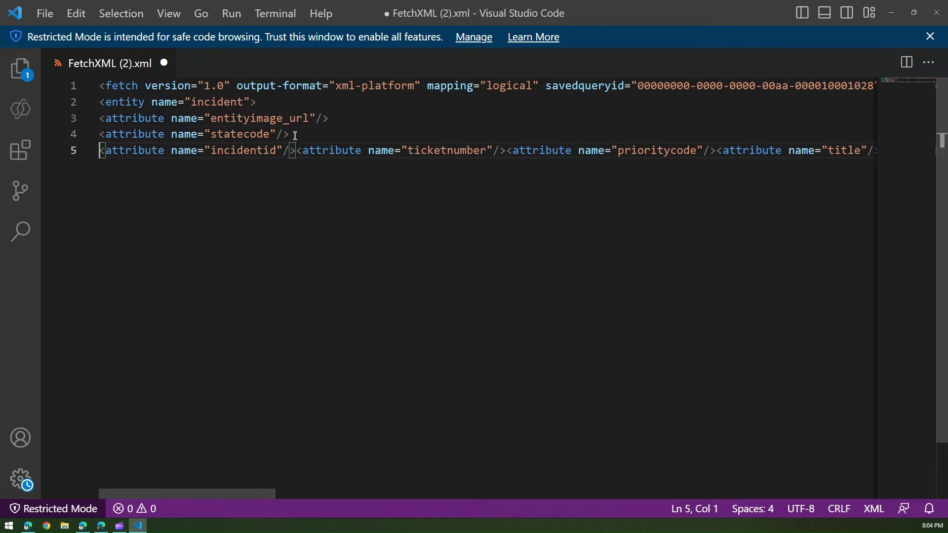
{"action": "left_click", "coordinate": [295, 150]}
{"action": "key", "text": "Return"}
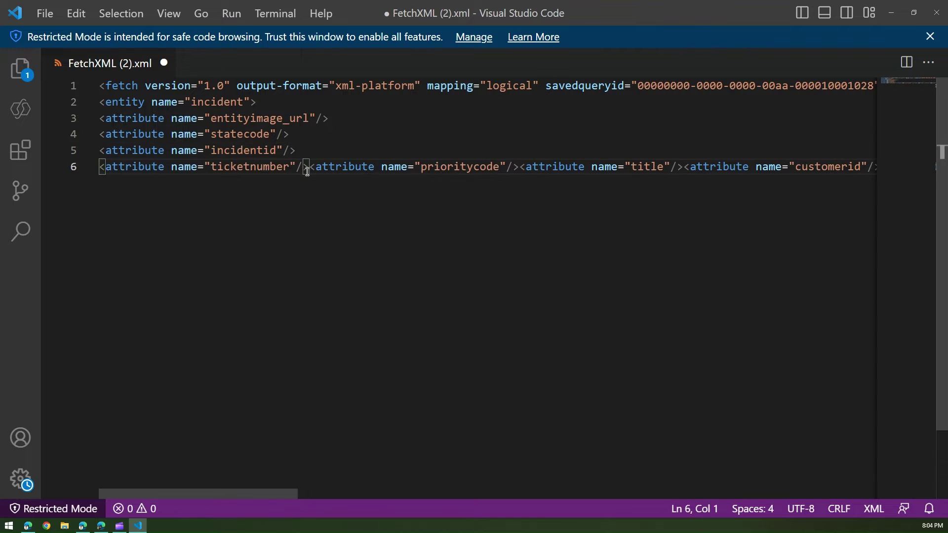
{"action": "left_click", "coordinate": [309, 167]}
{"action": "key", "text": "Return"}
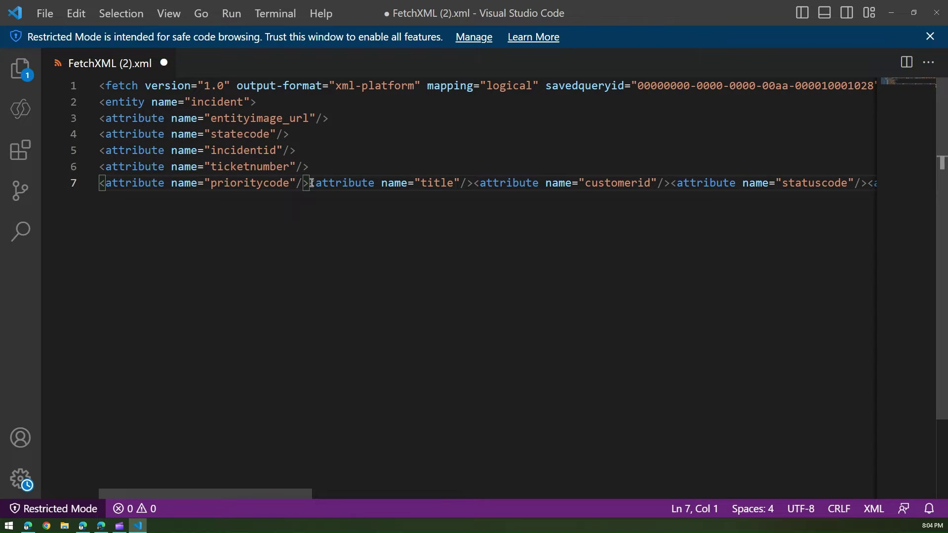
{"action": "left_click", "coordinate": [311, 183]}
{"action": "key", "text": "Return"}
{"action": "left_click", "coordinate": [265, 200]}
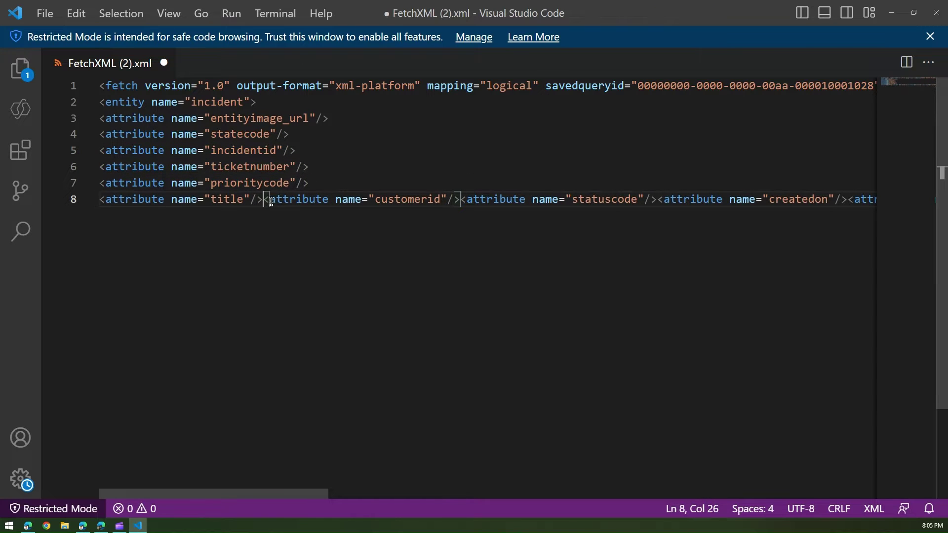
{"action": "key", "text": "Return"}
{"action": "left_click", "coordinate": [296, 216]}
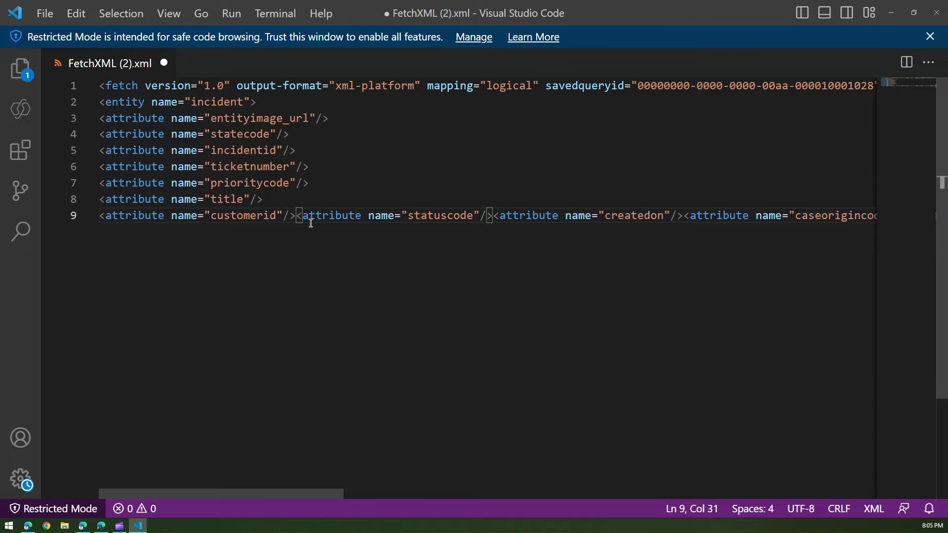
{"action": "key", "text": "Return"}
{"action": "left_click", "coordinate": [299, 233]}
{"action": "key", "text": "Return"}
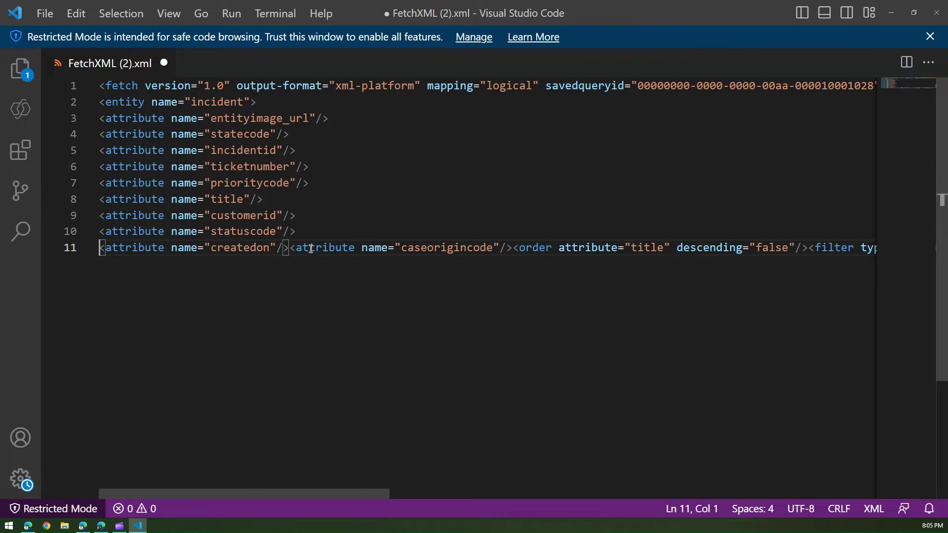
Start the filter element with its conditions on a new line after the title order element.
{"action": "left_click", "coordinate": [816, 256]}
{"action": "key", "text": "Return"}
{"action": "left_click", "coordinate": [922, 433]}
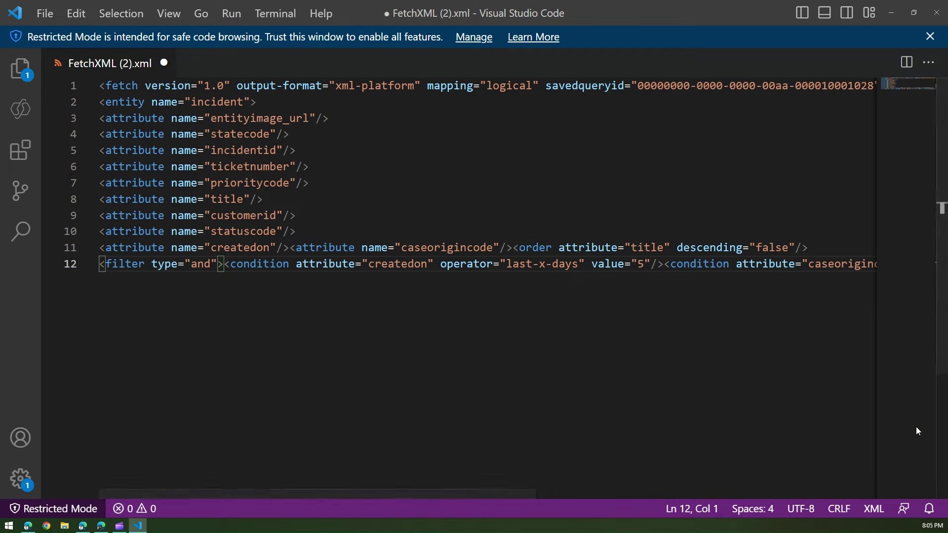
Place the createdon condition, the caseorigincode condition and the value elements on separate new lines after the filter tag.
{"action": "left_click", "coordinate": [227, 264]}
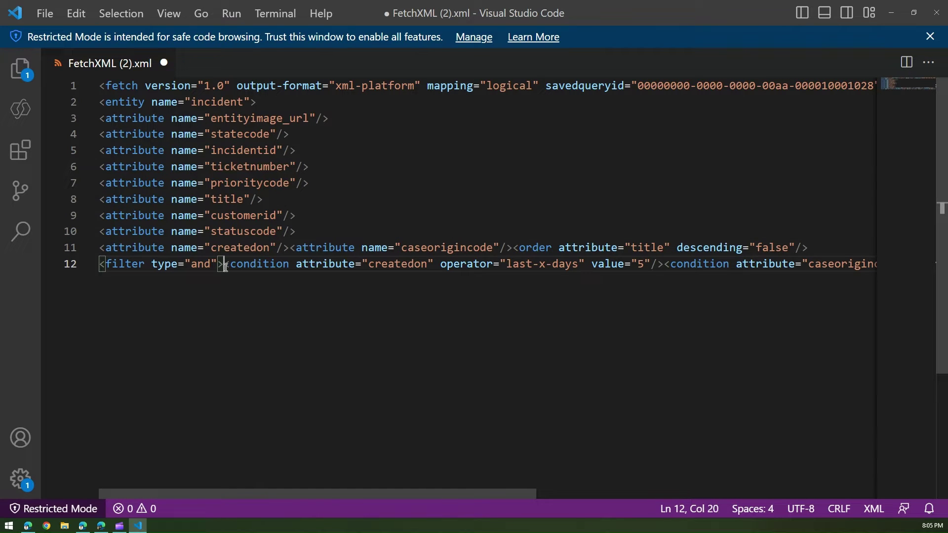
{"action": "key", "text": "Return"}
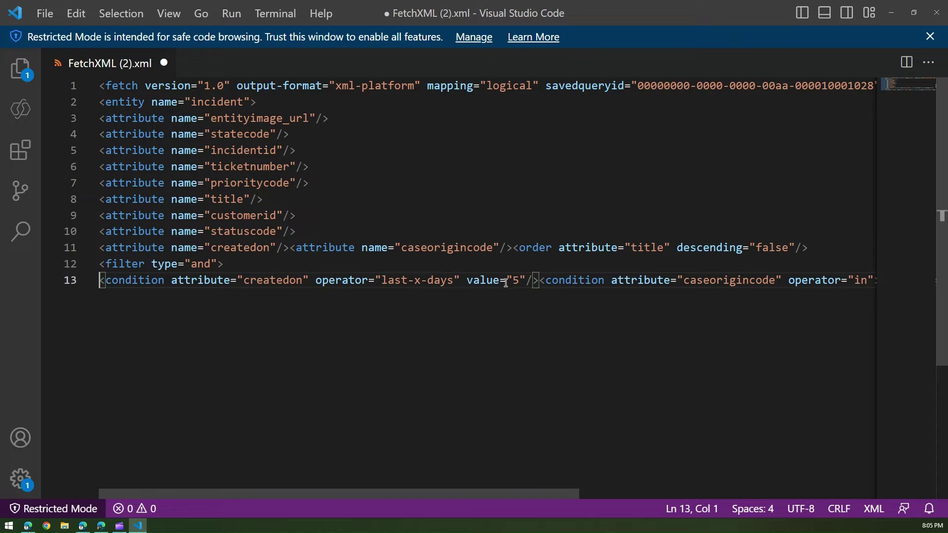
{"action": "left_click", "coordinate": [539, 280]}
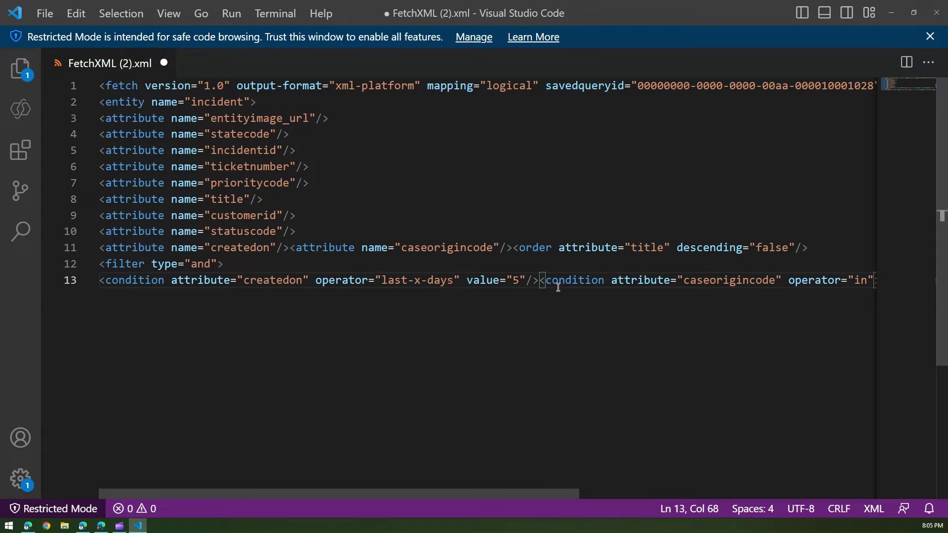
{"action": "key", "text": "Return"}
{"action": "left_click", "coordinate": [439, 296]}
{"action": "key", "text": "Return"}
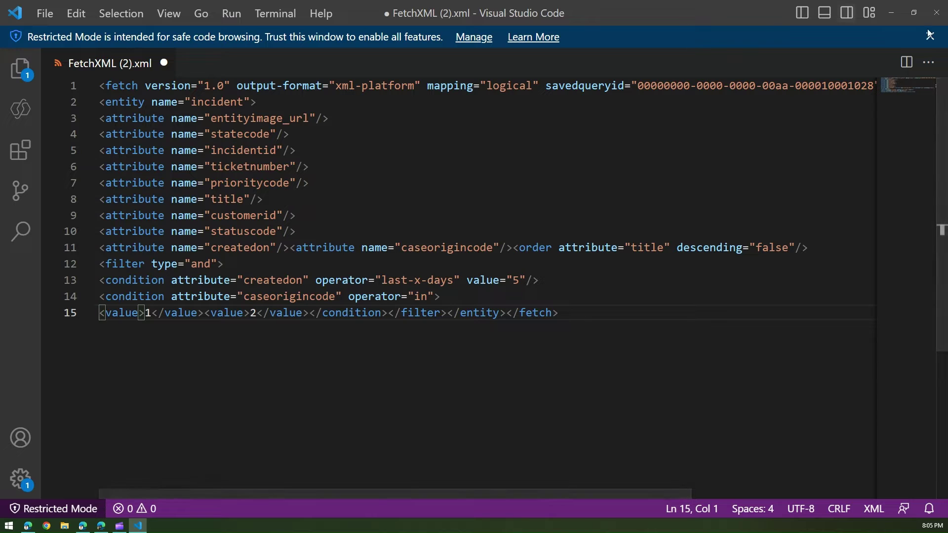
Switch to Power Automate and create an instant cloud flow named "List Last 5 days cases" with the Manually trigger a flow trigger.
{"action": "left_click", "coordinate": [893, 17]}
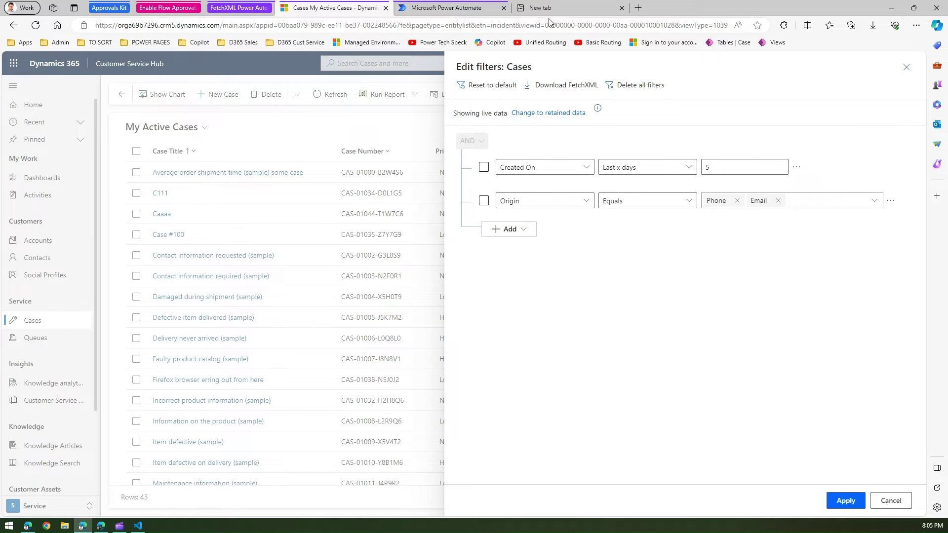
{"action": "left_click", "coordinate": [433, 9]}
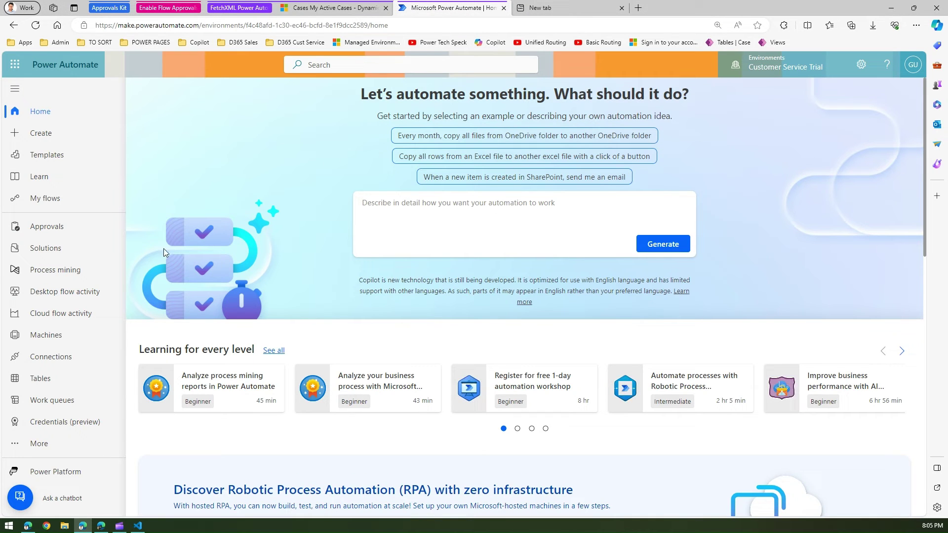
{"action": "left_click", "coordinate": [63, 139]}
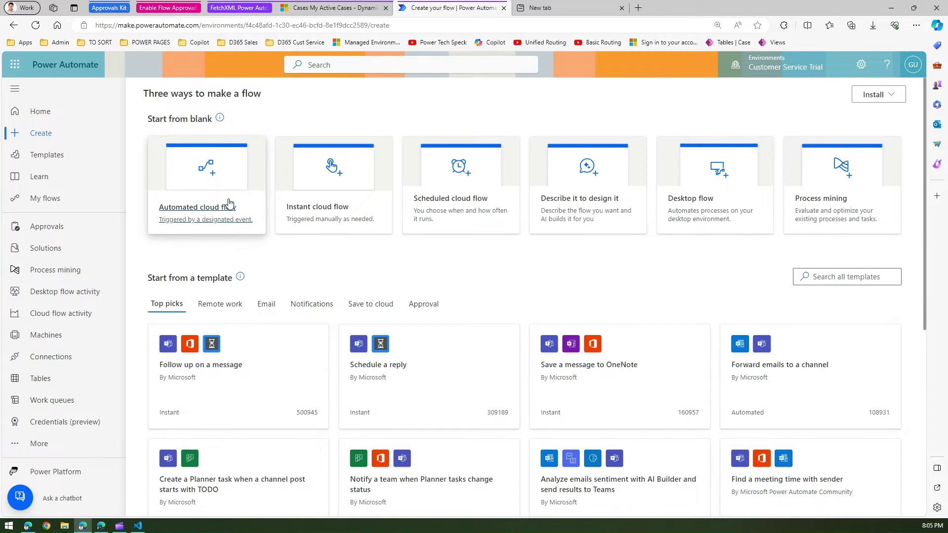
{"action": "left_click", "coordinate": [315, 213]}
{"action": "left_click", "coordinate": [533, 183]}
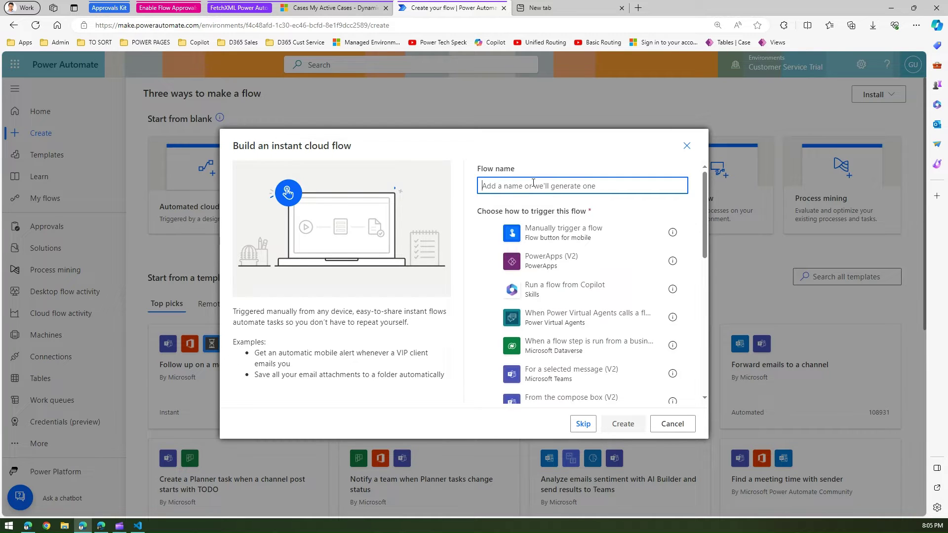
{"action": "type", "text": "List Last 5 days cases"}
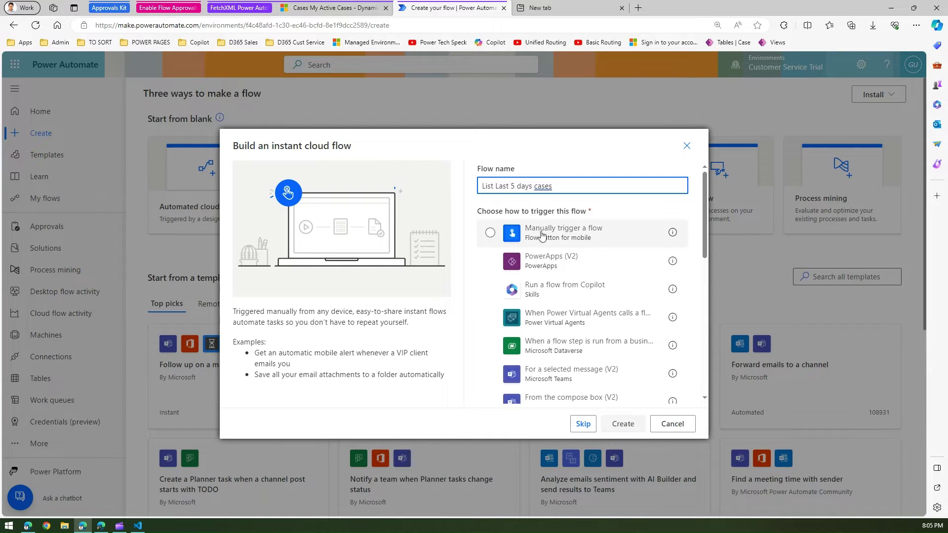
{"action": "left_click", "coordinate": [506, 235]}
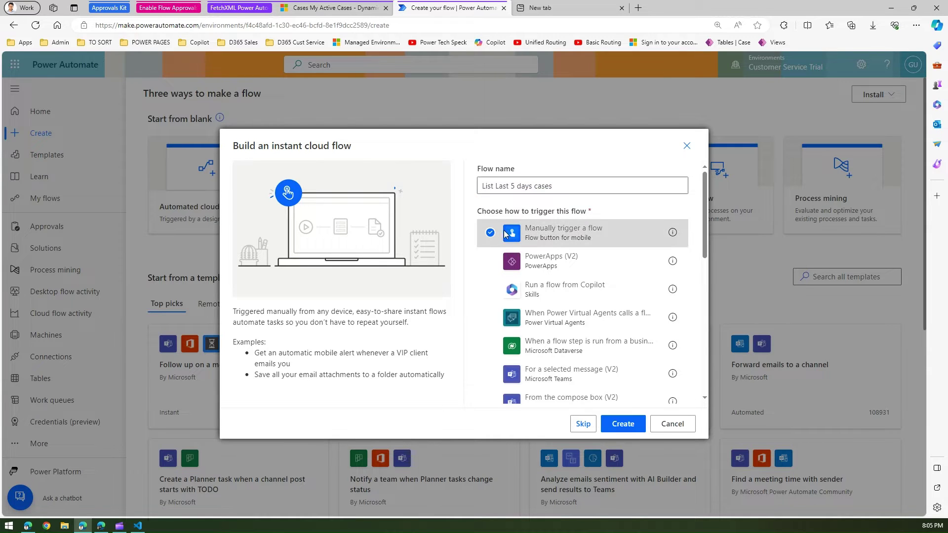
{"action": "left_click", "coordinate": [624, 424]}
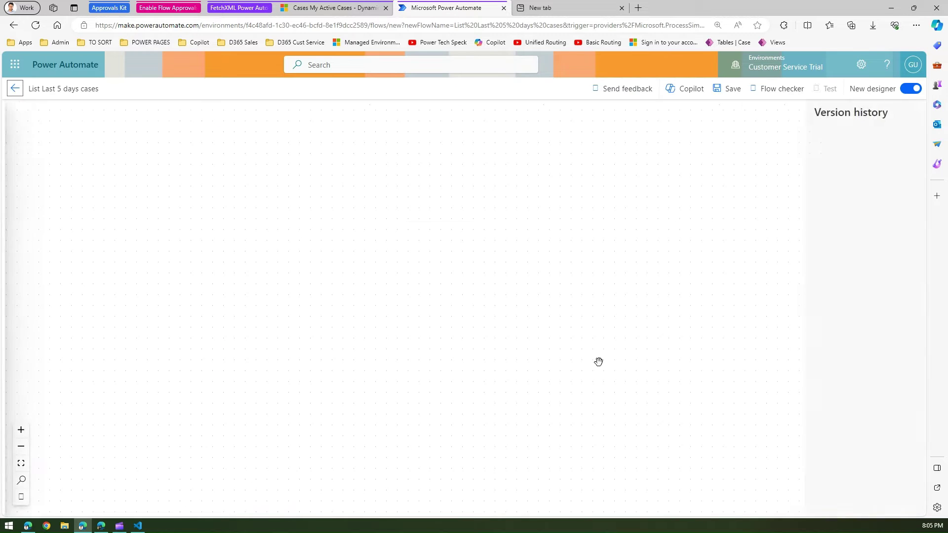
Add the Microsoft Dataverse List rows action after the manual trigger.
{"action": "left_click", "coordinate": [464, 225]}
{"action": "left_click", "coordinate": [462, 255]}
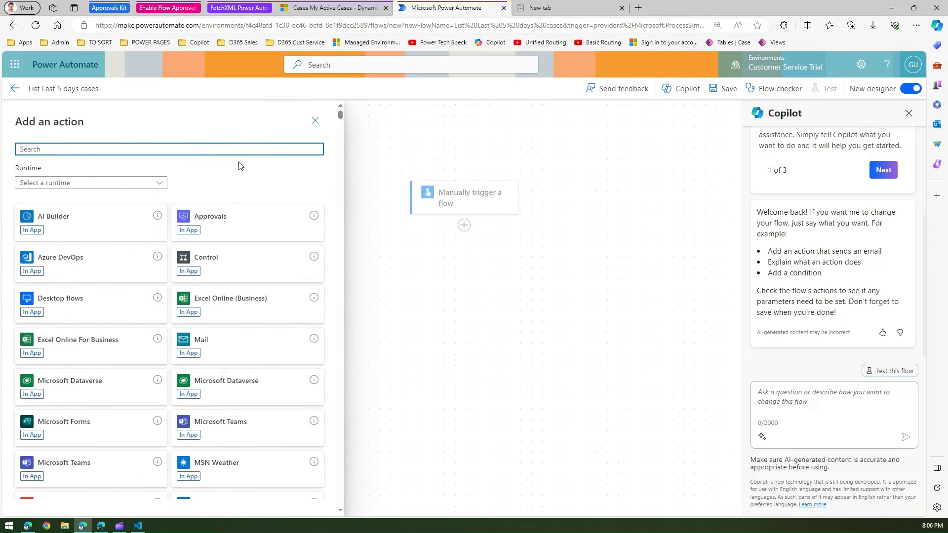
{"action": "type", "text": "dataverse"}
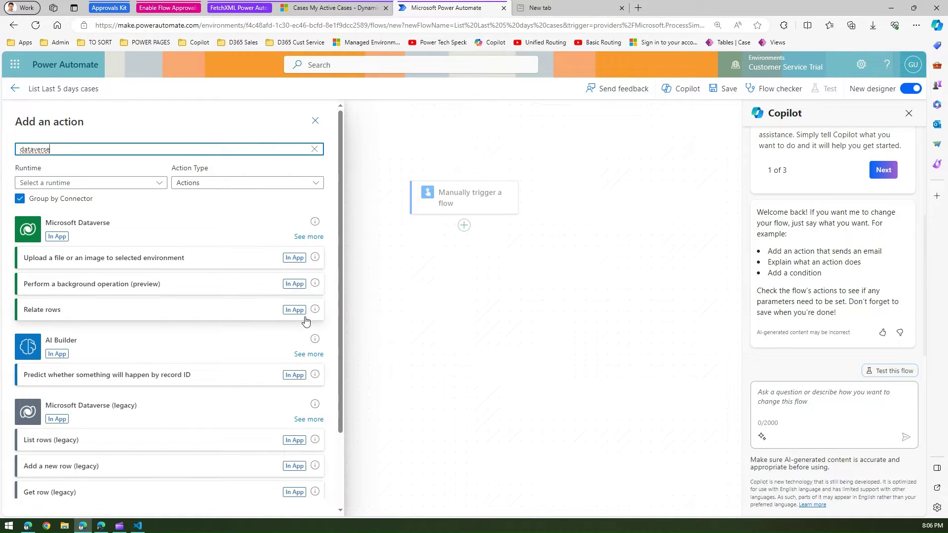
{"action": "left_click", "coordinate": [308, 238]}
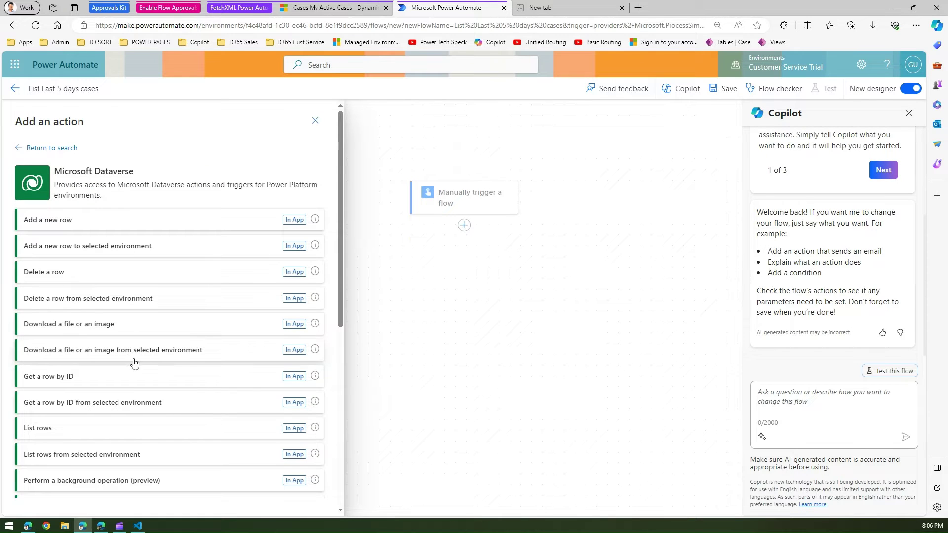
{"action": "left_click", "coordinate": [134, 436]}
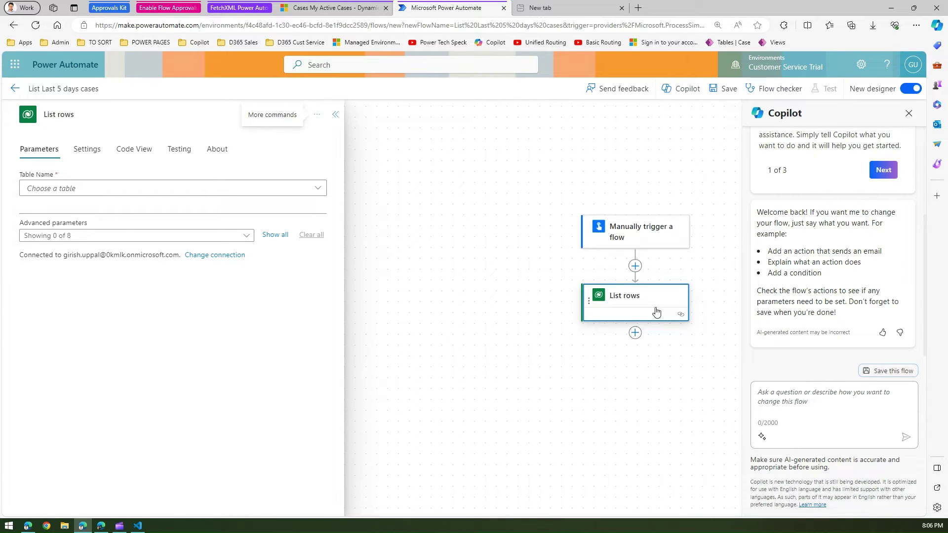
Set the List rows table to Cases and enable the Fetch Xml Query advanced parameter.
{"action": "left_click", "coordinate": [319, 189]}
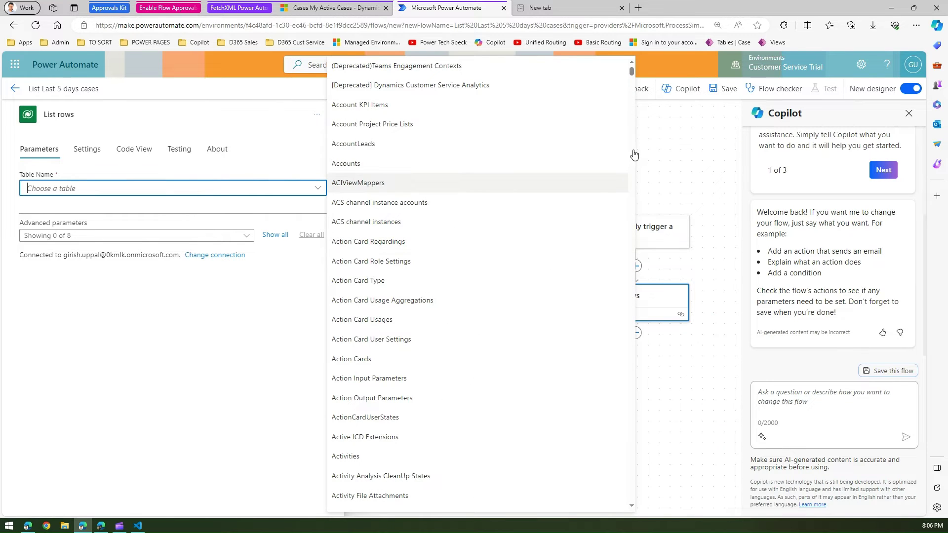
{"action": "left_click_drag", "start_coordinate": [632, 70], "coordinate": [636, 131]}
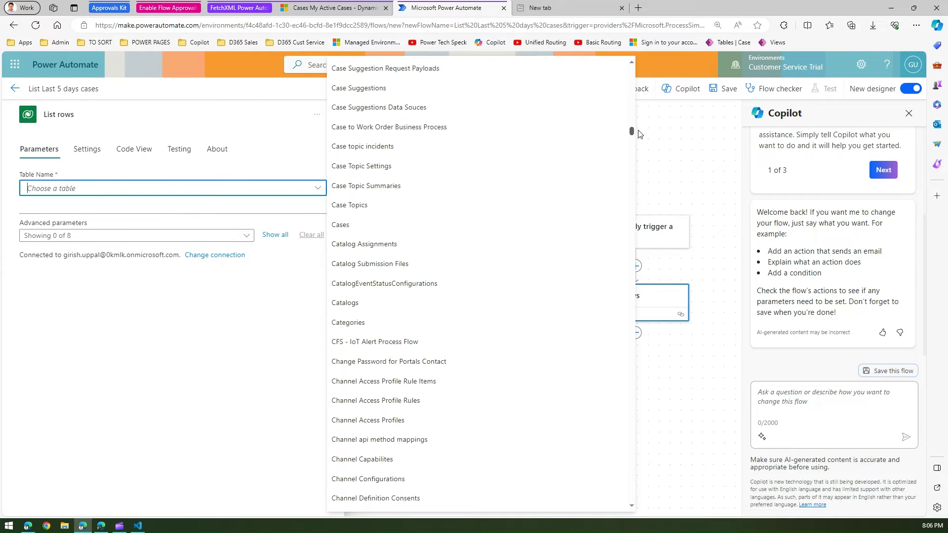
{"action": "left_click", "coordinate": [354, 229]}
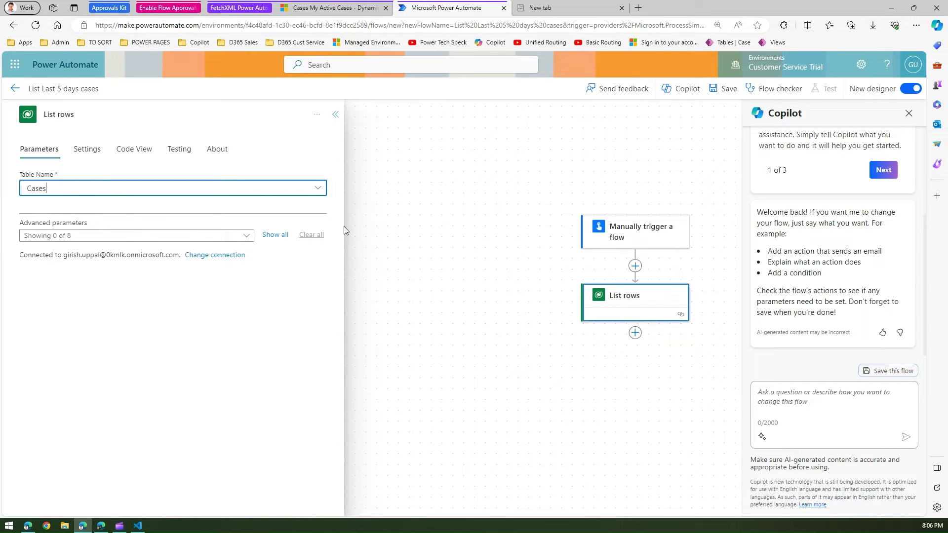
{"action": "left_click", "coordinate": [247, 239]}
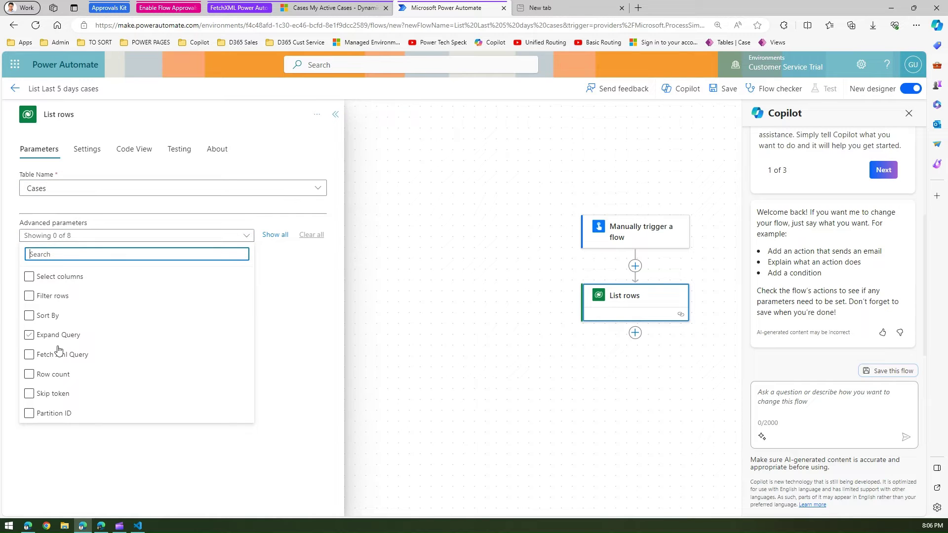
{"action": "left_click", "coordinate": [28, 356]}
{"action": "left_click", "coordinate": [304, 309]}
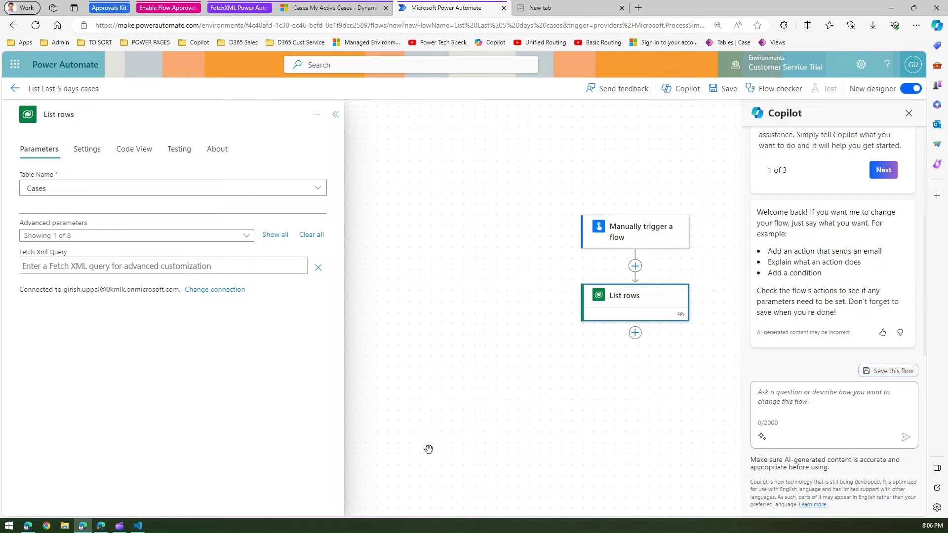
Copy the entire FetchXML query from Visual Studio Code and paste it into the Fetch Xml Query parameter of List rows.
{"action": "mouse_move", "coordinate": [138, 528]}
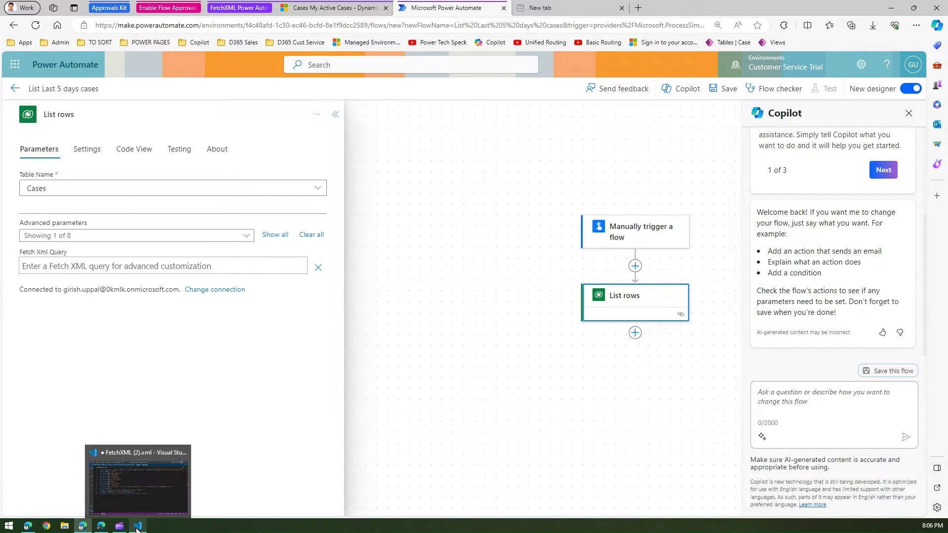
{"action": "left_click", "coordinate": [156, 494]}
{"action": "key", "text": "ctrl+a"}
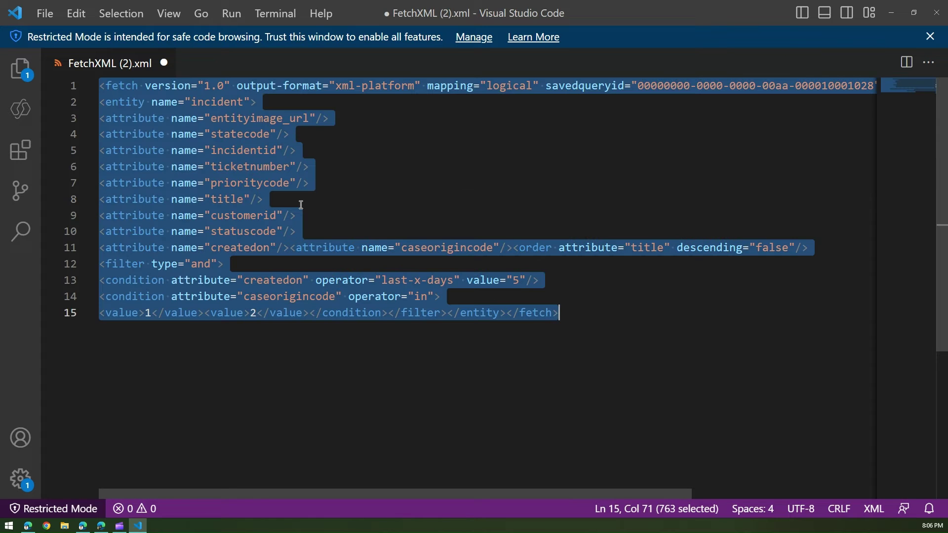
{"action": "key", "text": "ctrl+c"}
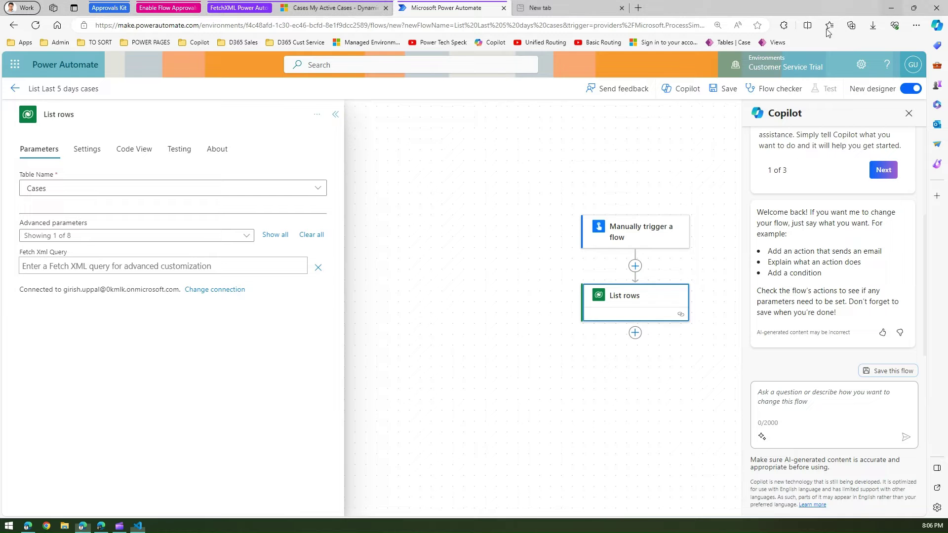
{"action": "key", "text": "alt+Tab"}
{"action": "left_click", "coordinate": [98, 267]}
{"action": "key", "text": "ctrl+v"}
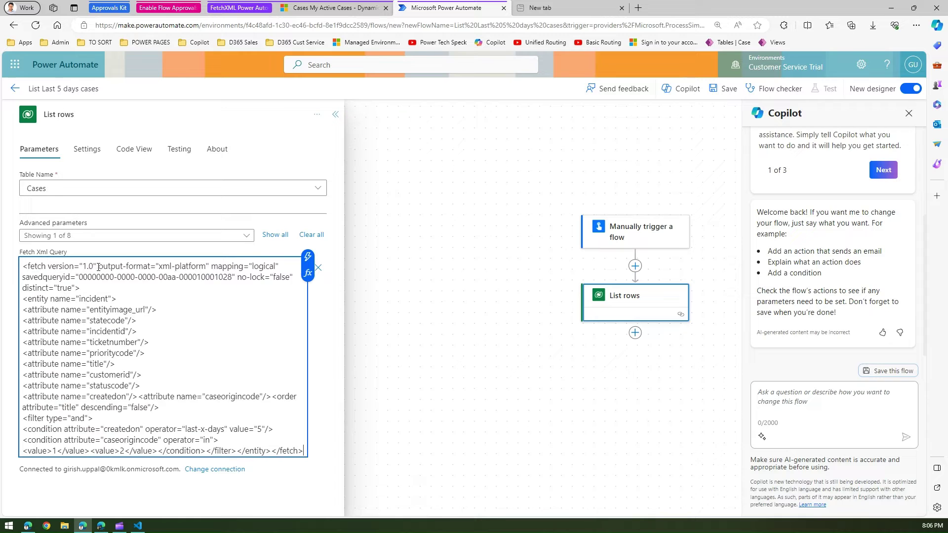
{"action": "left_click", "coordinate": [322, 329]}
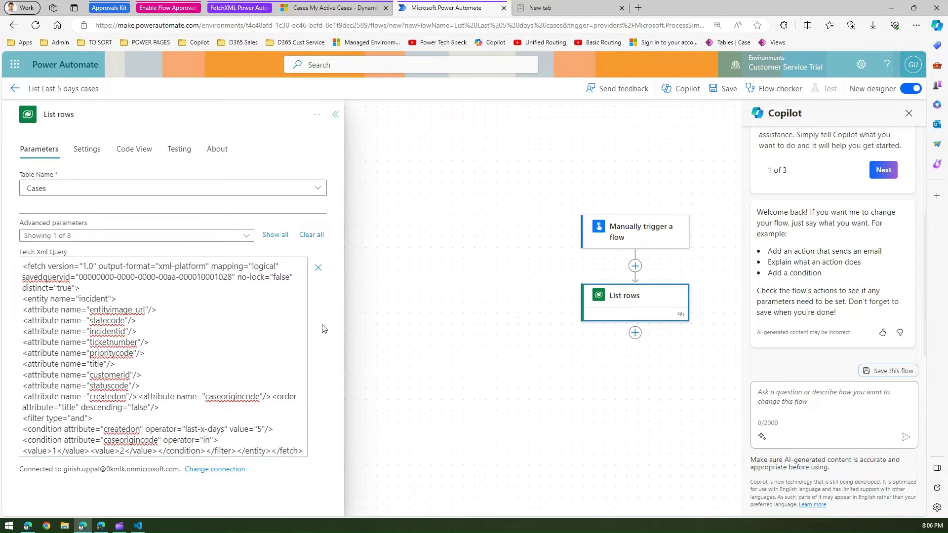
{"action": "left_click_drag", "start_coordinate": [597, 344], "coordinate": [597, 345]}
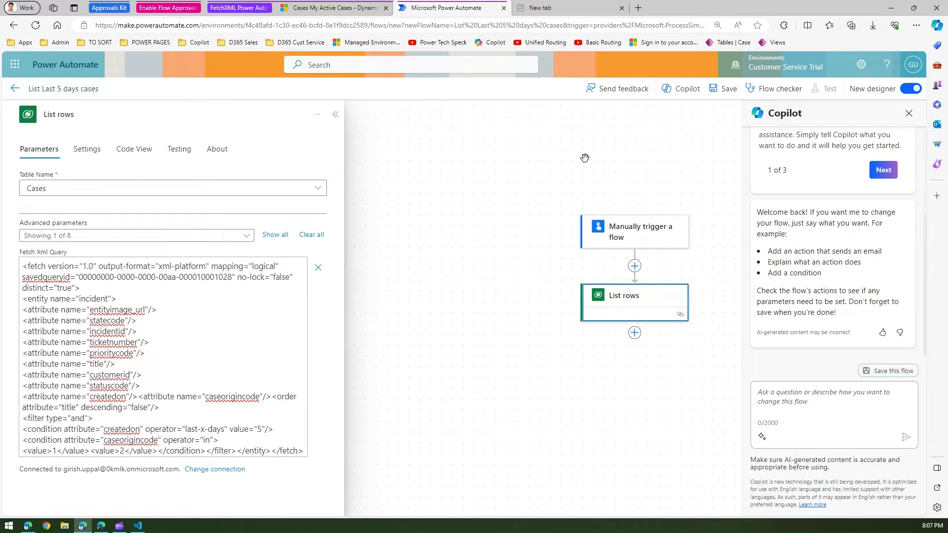
Save the flow with the Copilot pane closed and open the flow's test options.
{"action": "left_click", "coordinate": [724, 89]}
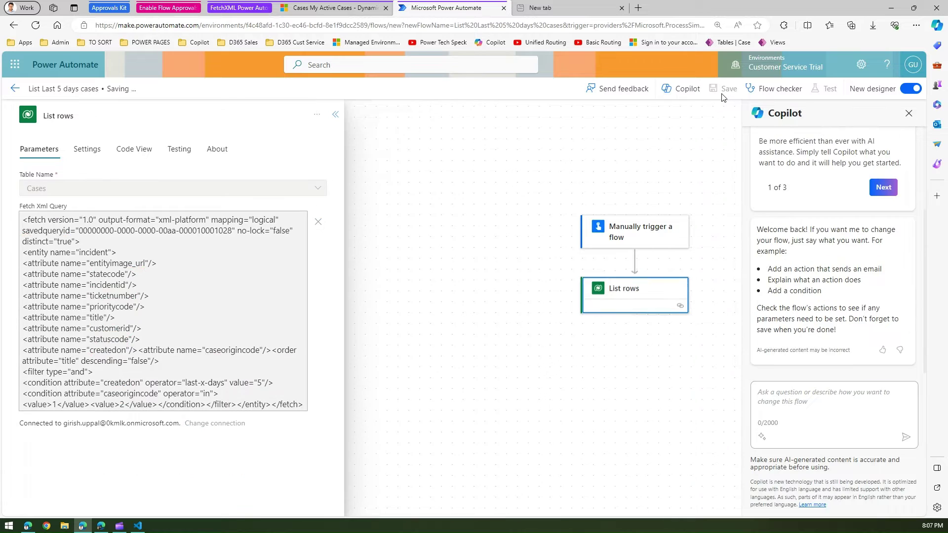
{"action": "left_click", "coordinate": [910, 114]}
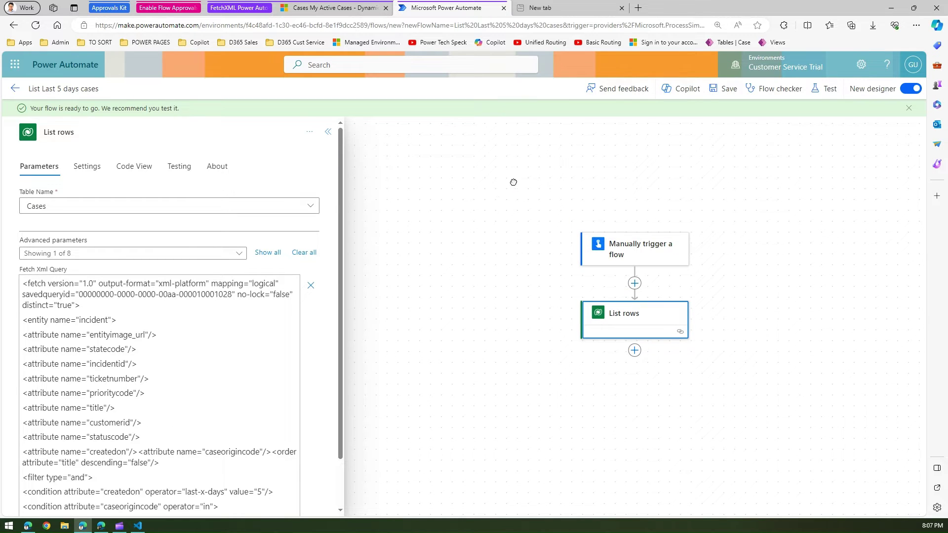
{"action": "left_click", "coordinate": [828, 89]}
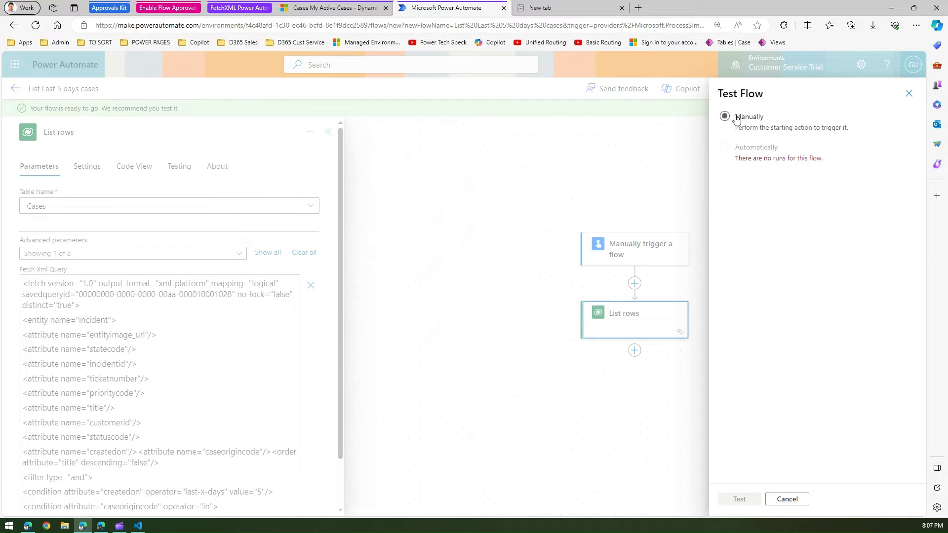
Switch to Dynamics 365, apply the edited Cases filter to check its rows, and change to the All Cases view.
{"action": "left_click", "coordinate": [349, 10]}
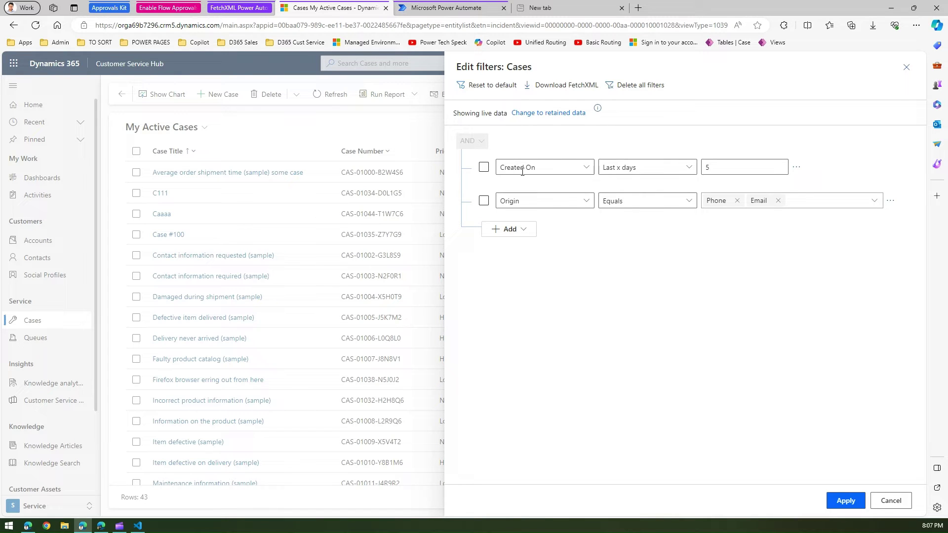
{"action": "left_click", "coordinate": [845, 499]}
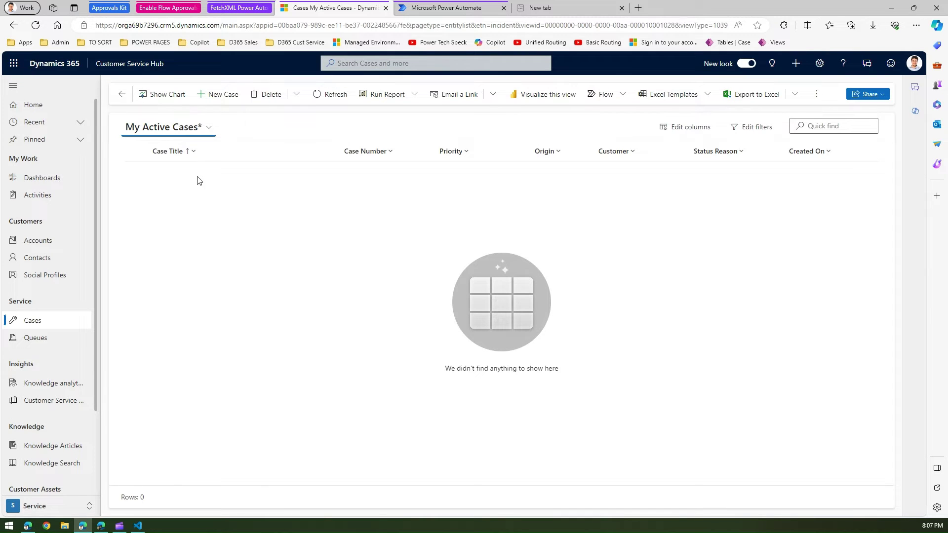
{"action": "left_click", "coordinate": [209, 130]}
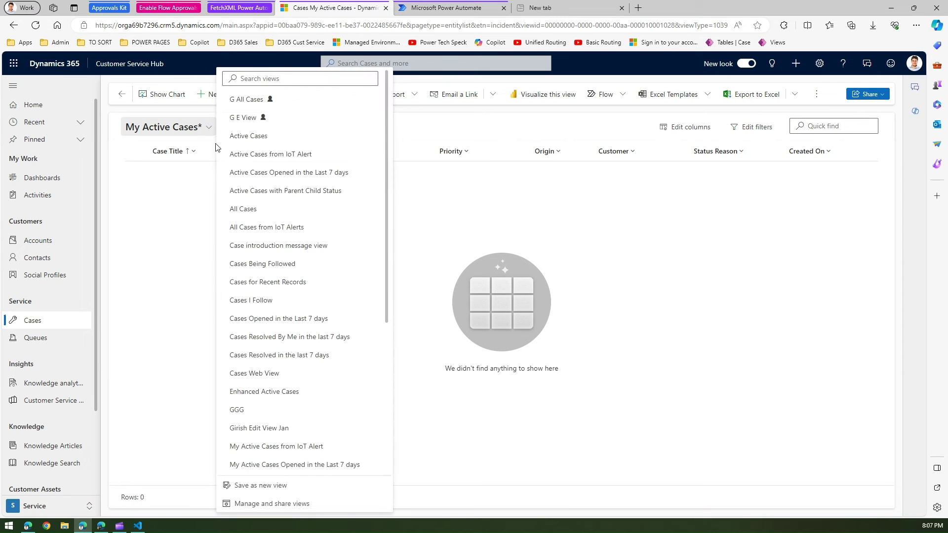
{"action": "left_click", "coordinate": [263, 210]}
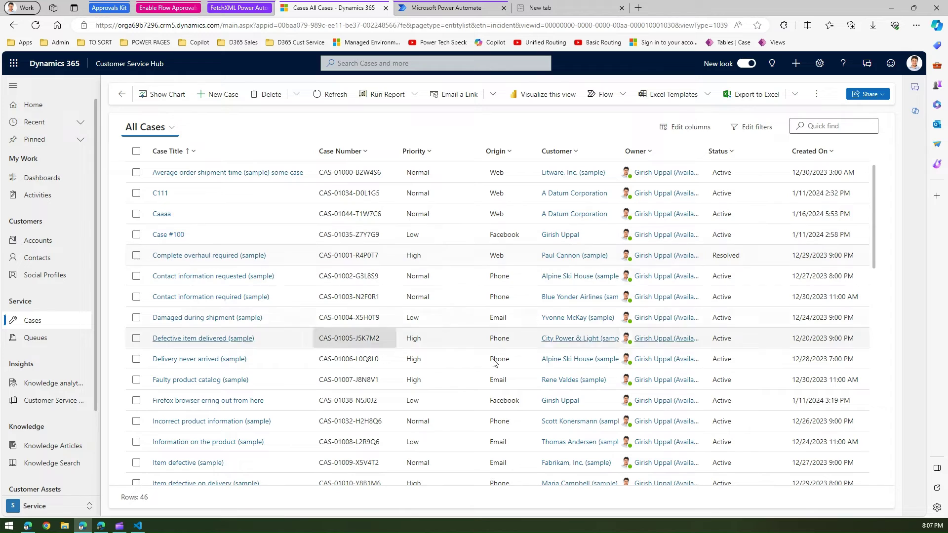
Switch to Power Automate and run the List Last 5 days cases flow as a manual test.
{"action": "left_click", "coordinate": [437, 10]}
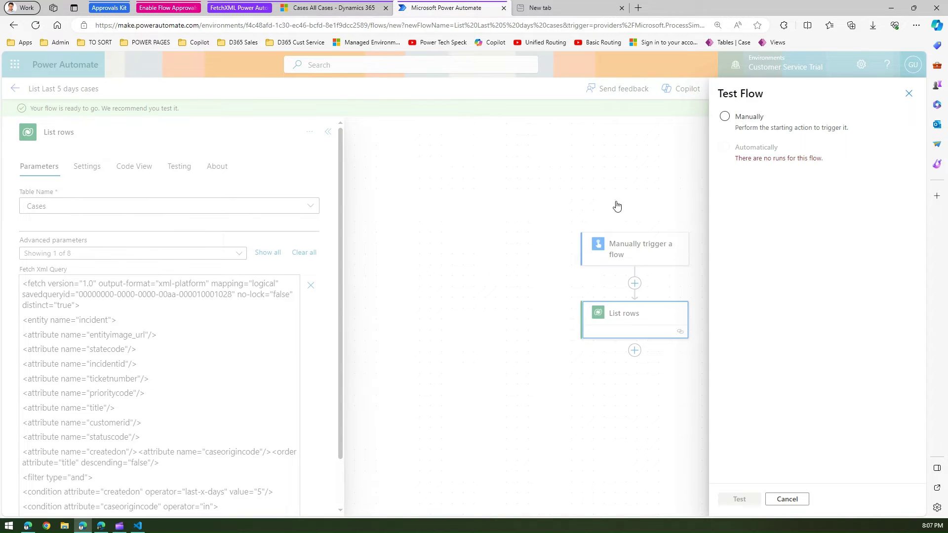
{"action": "left_click", "coordinate": [725, 117]}
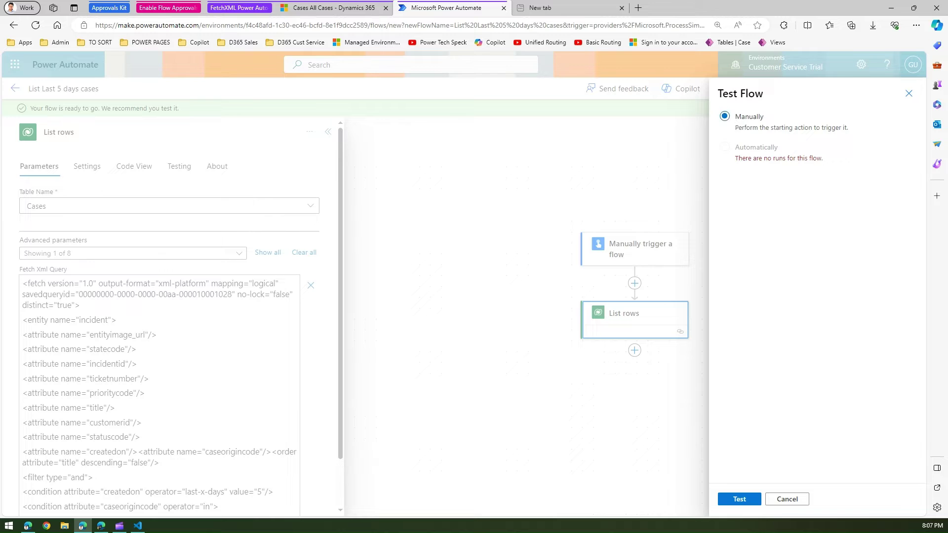
{"action": "left_click", "coordinate": [738, 499]}
{"action": "left_click", "coordinate": [740, 499]}
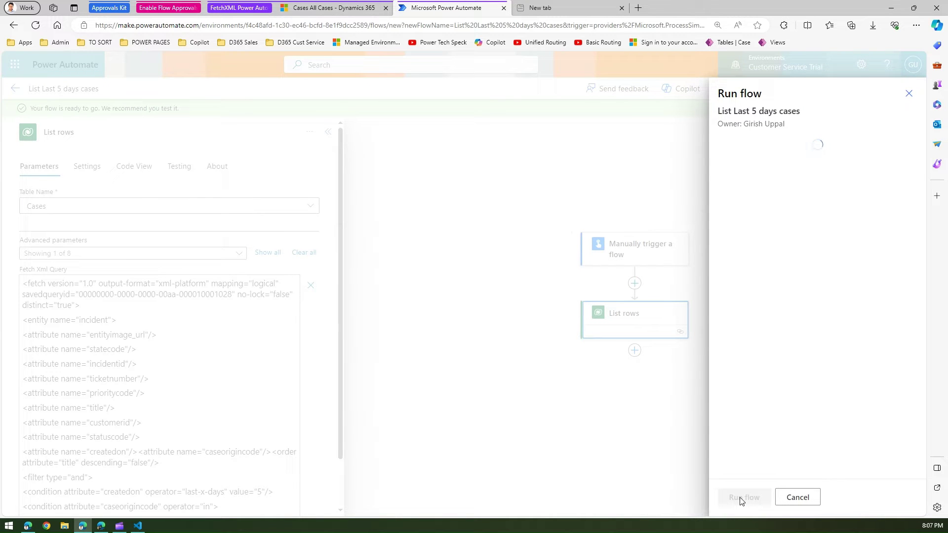
{"action": "left_click", "coordinate": [739, 497]}
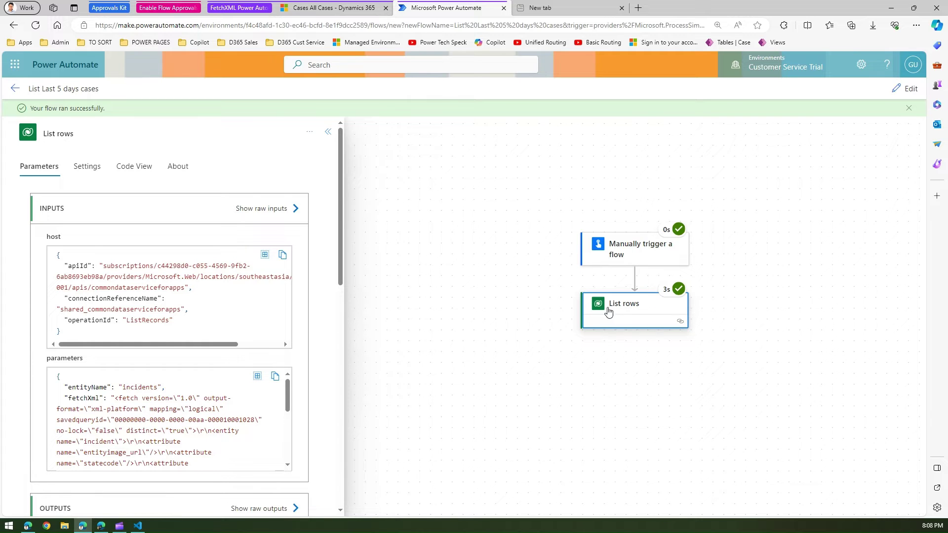
Open the raw outputs of the List rows run and examine the returned body for case records.
{"action": "left_click_drag", "start_coordinate": [341, 280], "coordinate": [338, 341]}
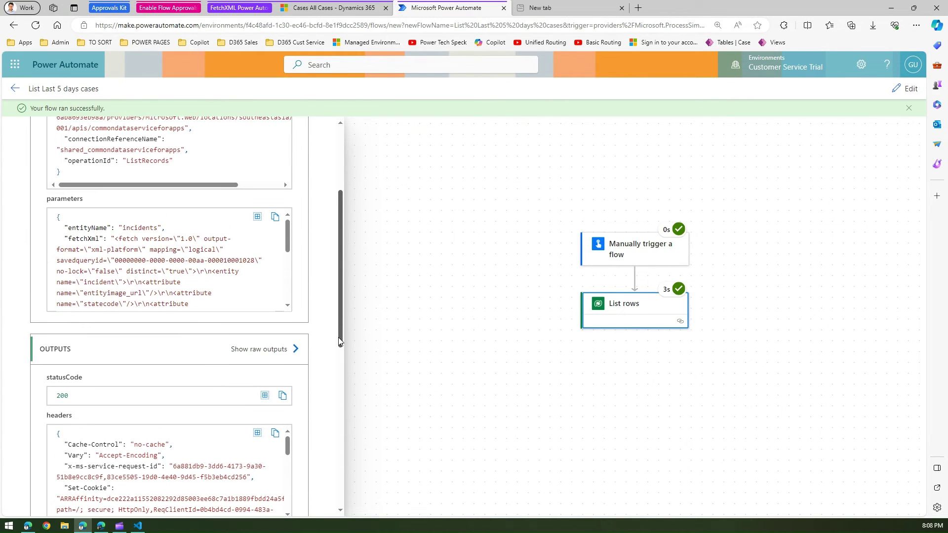
{"action": "left_click", "coordinate": [273, 353]}
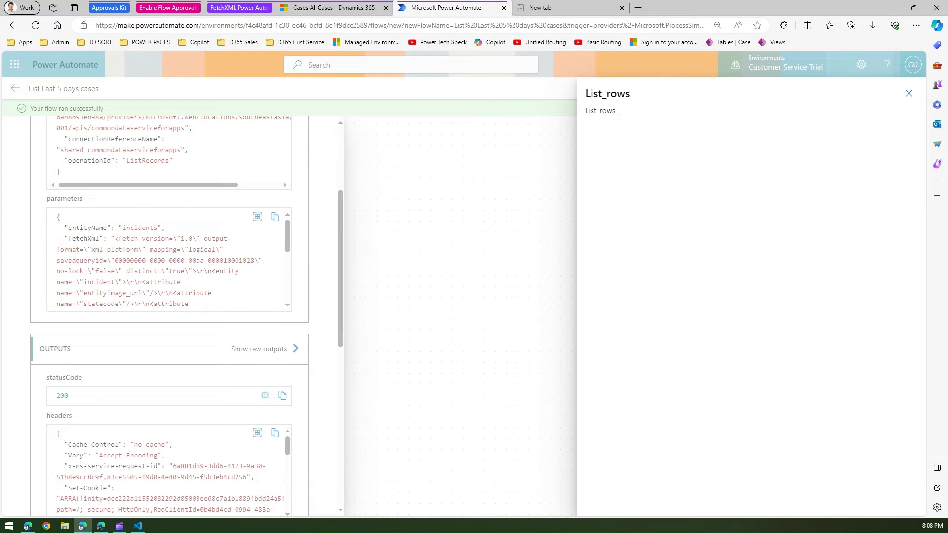
{"action": "left_click_drag", "start_coordinate": [904, 189], "coordinate": [905, 283]}
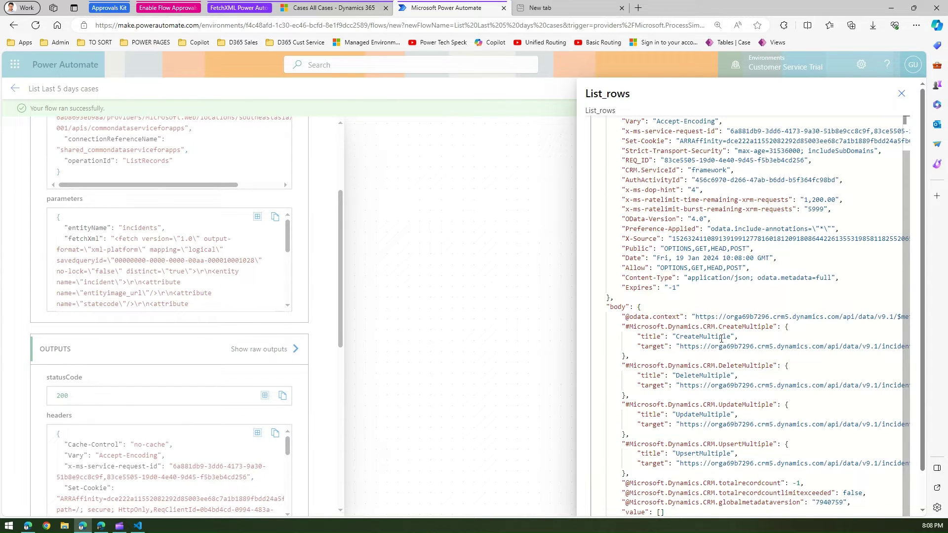
{"action": "scroll", "coordinate": [737, 374], "scroll_direction": "up", "scroll_amount": 1}
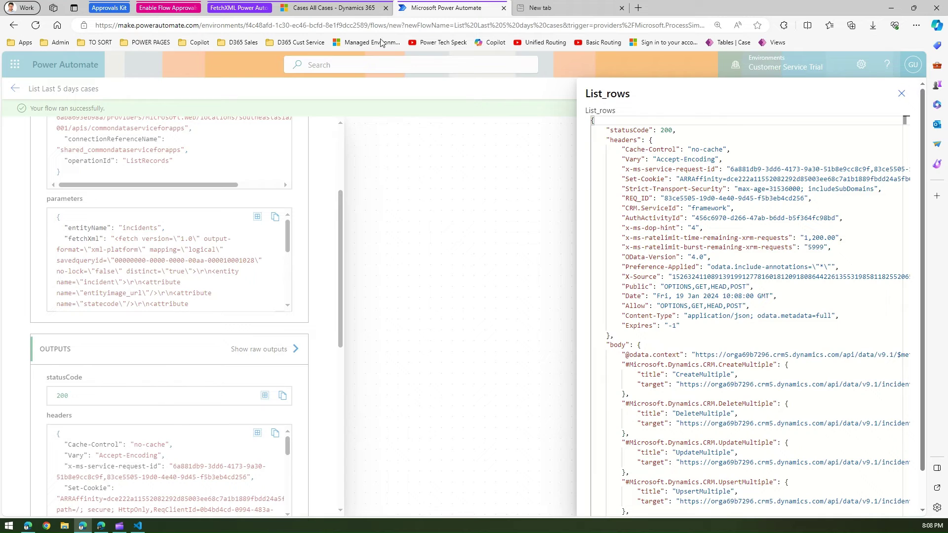
Switch to Dynamics 365 and open the advanced search filters for the Cases table.
{"action": "left_click", "coordinate": [341, 9]}
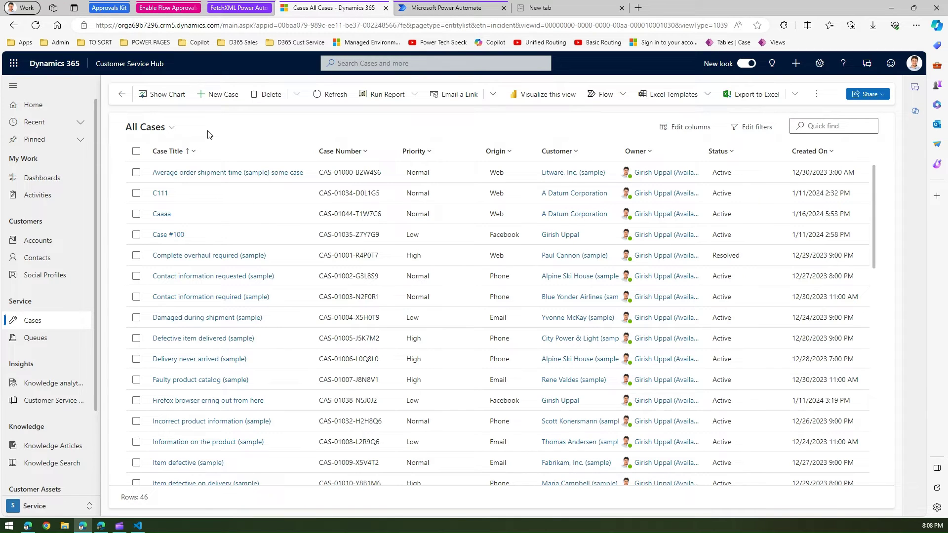
{"action": "left_click", "coordinate": [486, 65]}
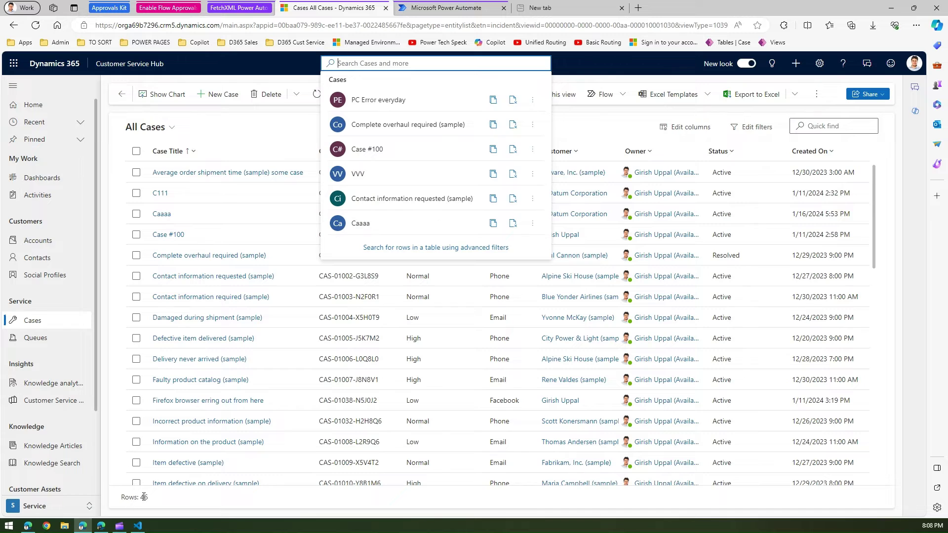
{"action": "left_click", "coordinate": [397, 249]}
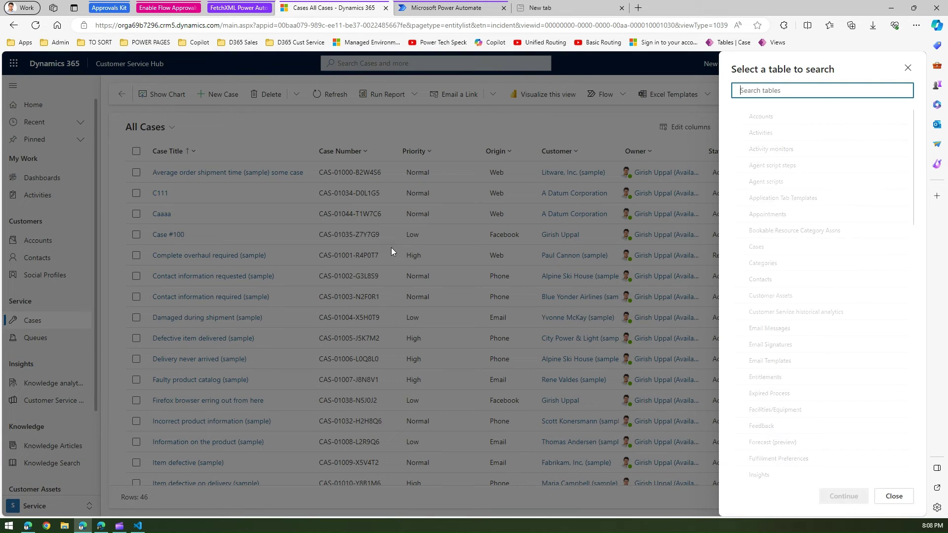
{"action": "type", "text": "case"}
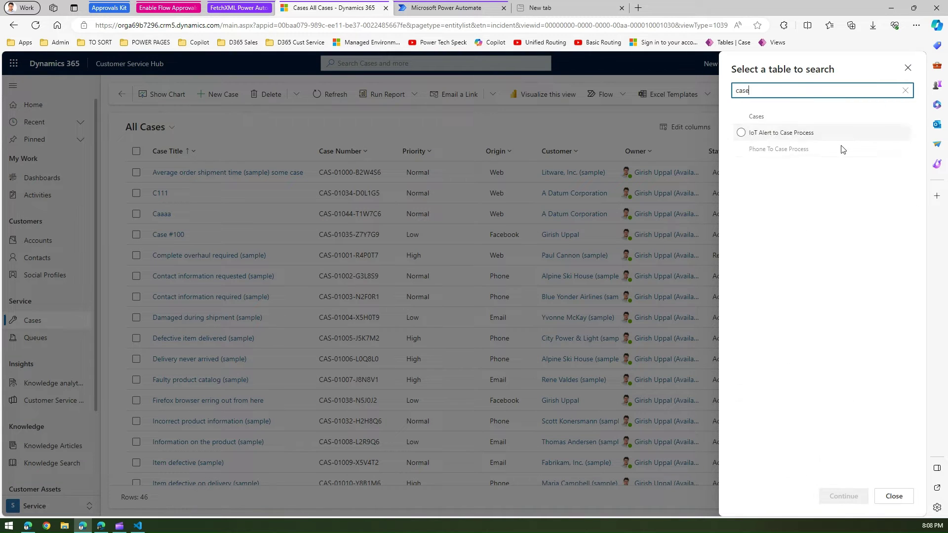
{"action": "left_click", "coordinate": [741, 116]}
{"action": "left_click", "coordinate": [858, 500]}
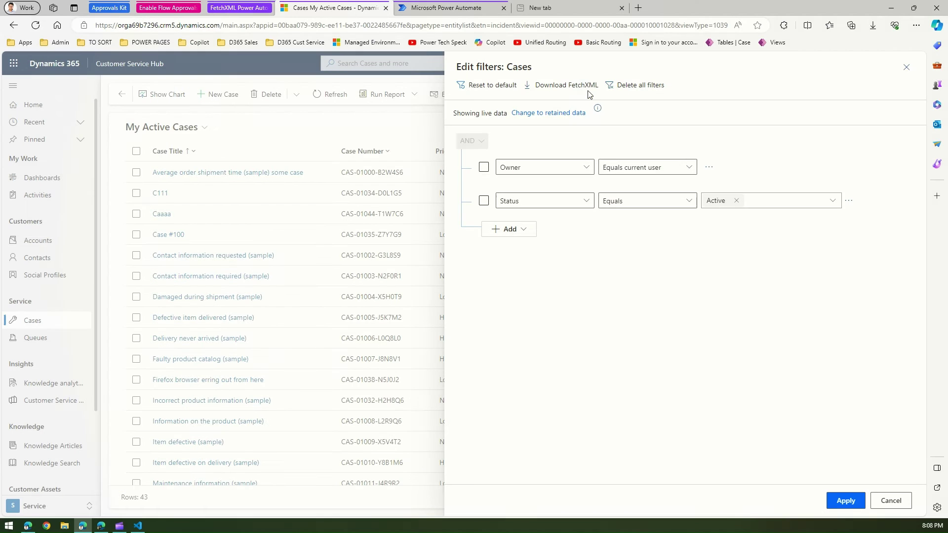
Download the default Cases filter as FetchXML, open FetchXML (3).xml in Visual Studio Code and copy its entire content.
{"action": "left_click", "coordinate": [588, 91]}
{"action": "left_click", "coordinate": [758, 82]}
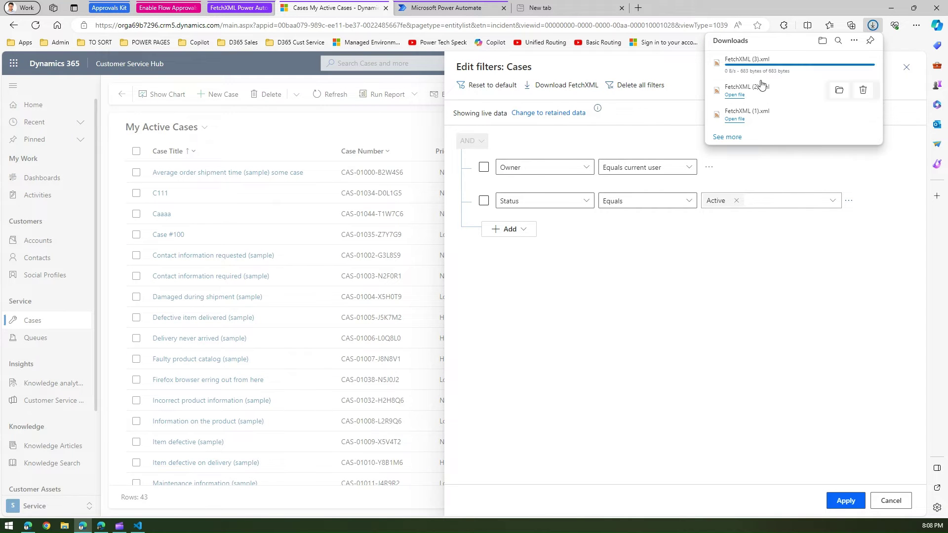
{"action": "left_click", "coordinate": [740, 67]}
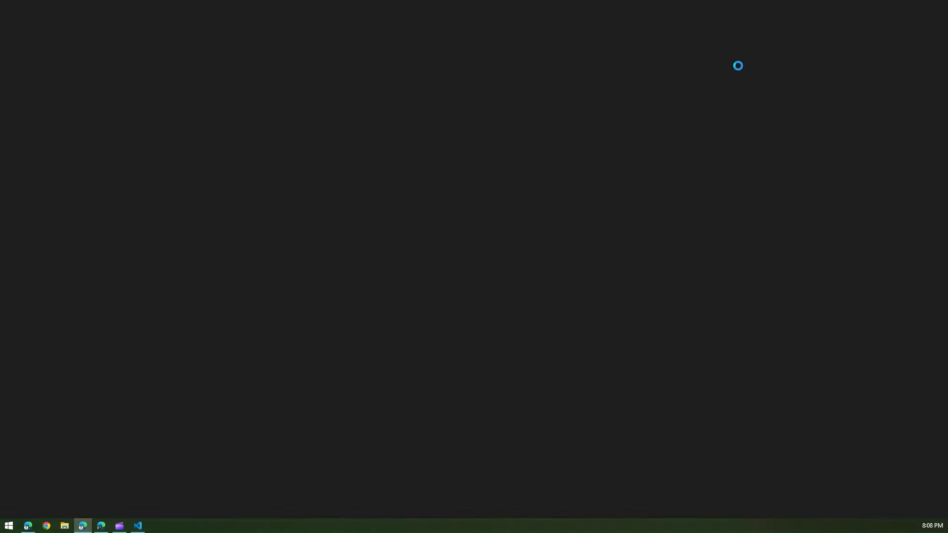
{"action": "left_click", "coordinate": [389, 150]}
{"action": "key", "text": "ctrl+a"}
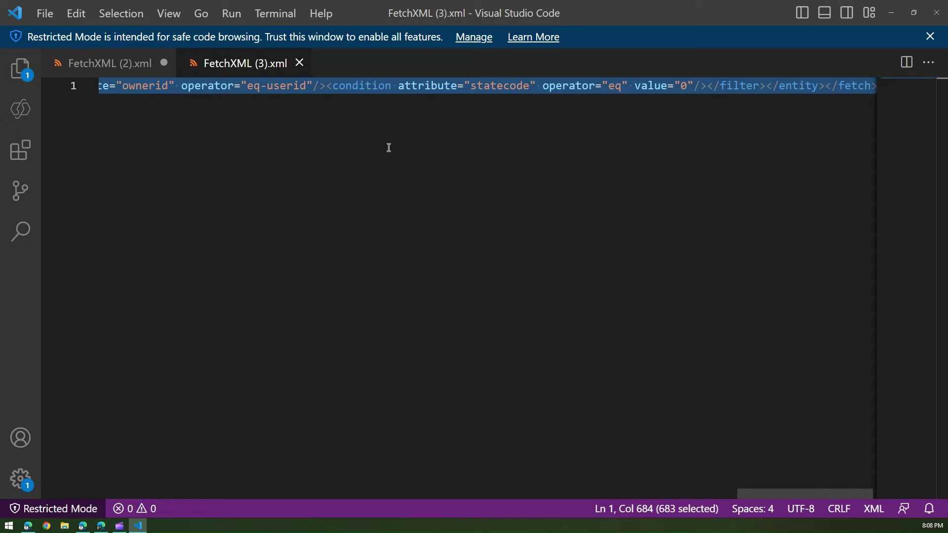
Return to the Power Automate flow, reopen it for editing and replace the List rows Fetch Xml Query with the copied FetchXML.
{"action": "key", "text": "alt+Tab"}
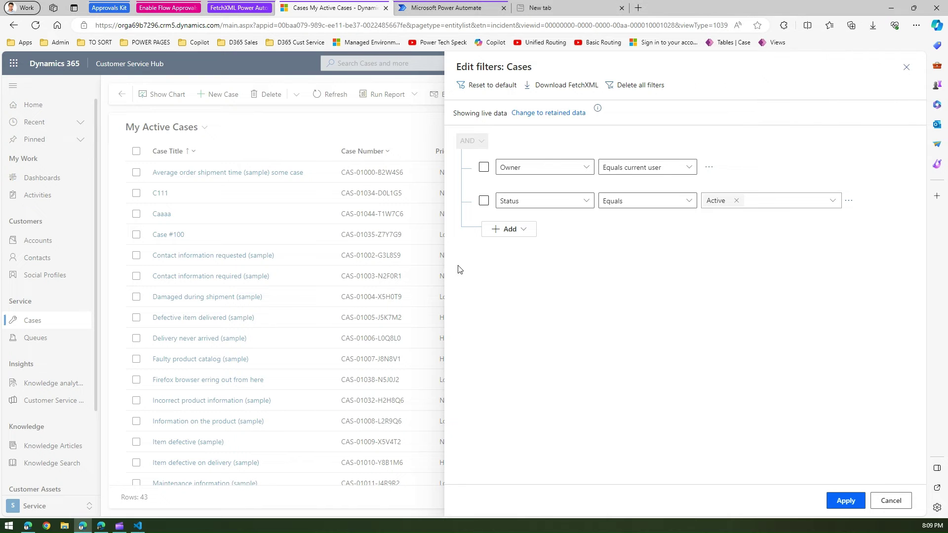
{"action": "left_click", "coordinate": [445, 8]}
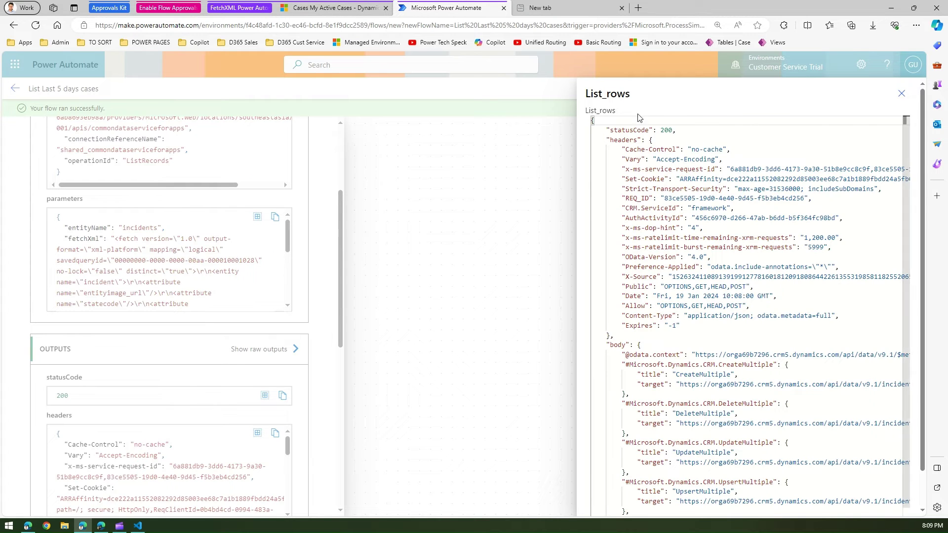
{"action": "left_click", "coordinate": [902, 94]}
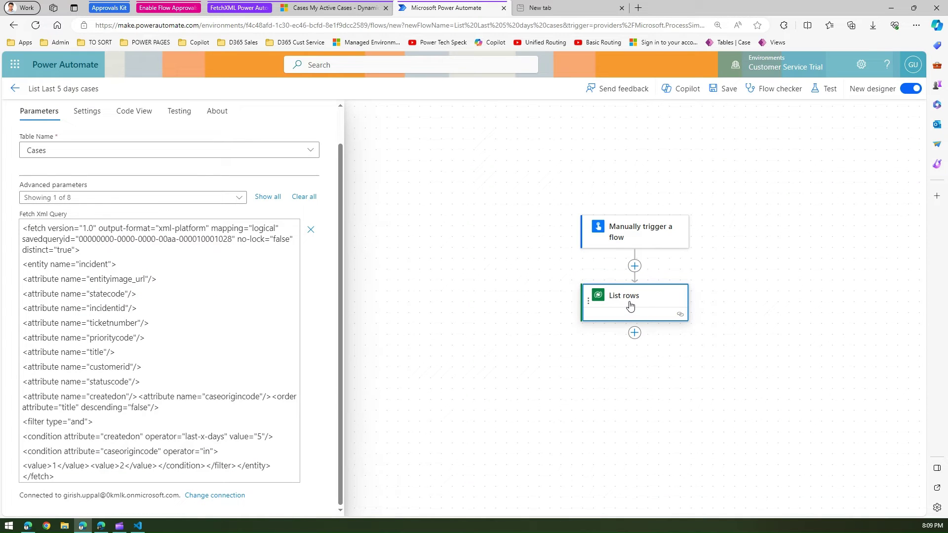
{"action": "left_click", "coordinate": [141, 320]}
{"action": "key", "text": "ctrl+a"}
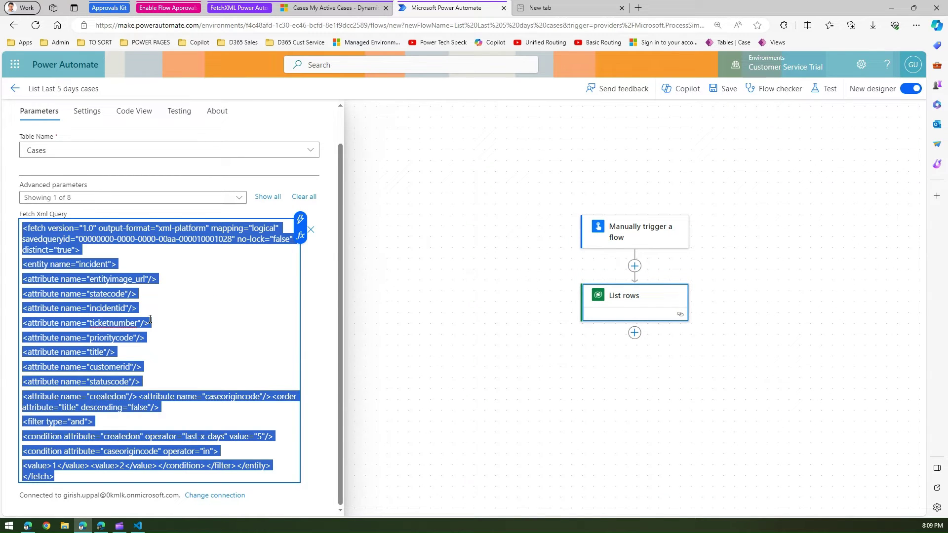
{"action": "key", "text": "BackSpace"}
{"action": "key", "text": "ctrl+v"}
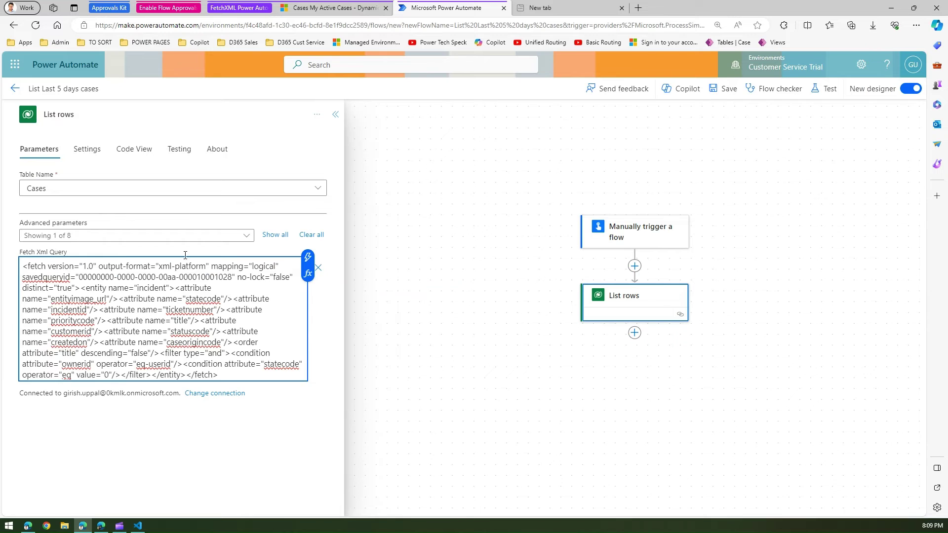
Save the flow with the new query and run it as a manual test.
{"action": "left_click", "coordinate": [724, 167]}
{"action": "left_click", "coordinate": [730, 97]}
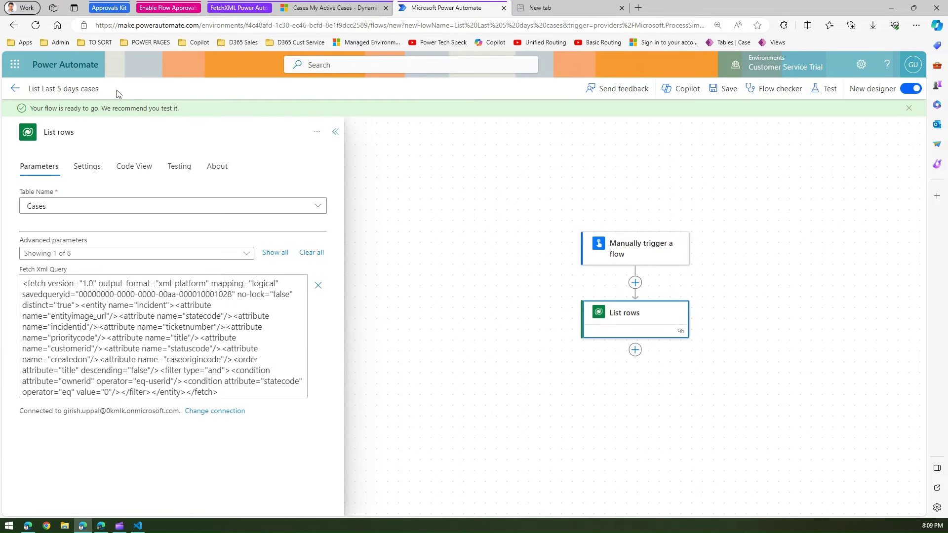
{"action": "left_click", "coordinate": [831, 90]}
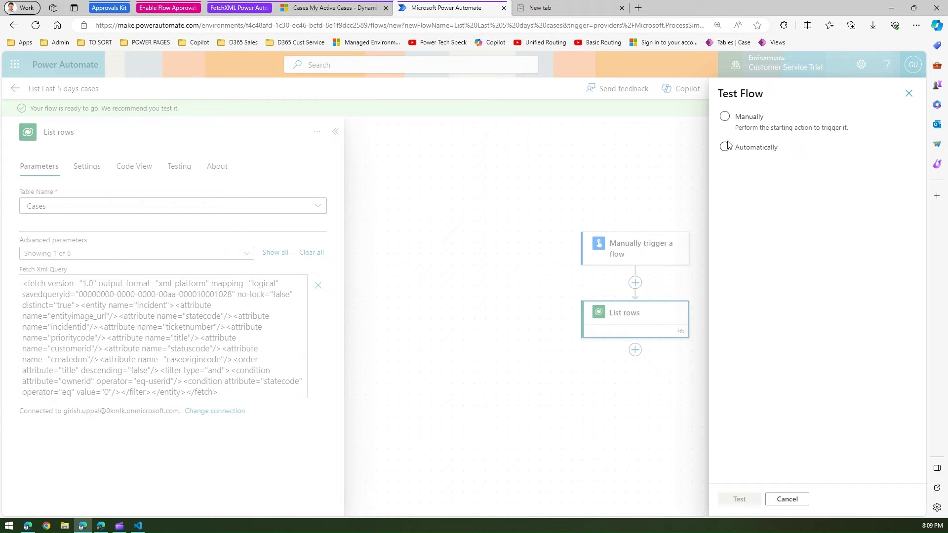
{"action": "left_click", "coordinate": [725, 117]}
{"action": "left_click", "coordinate": [739, 499]}
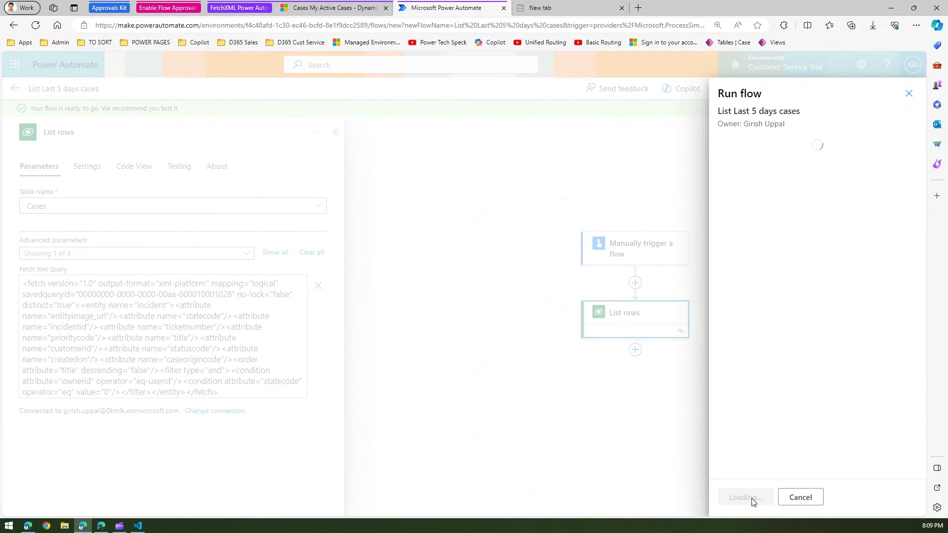
{"action": "left_click", "coordinate": [739, 499]}
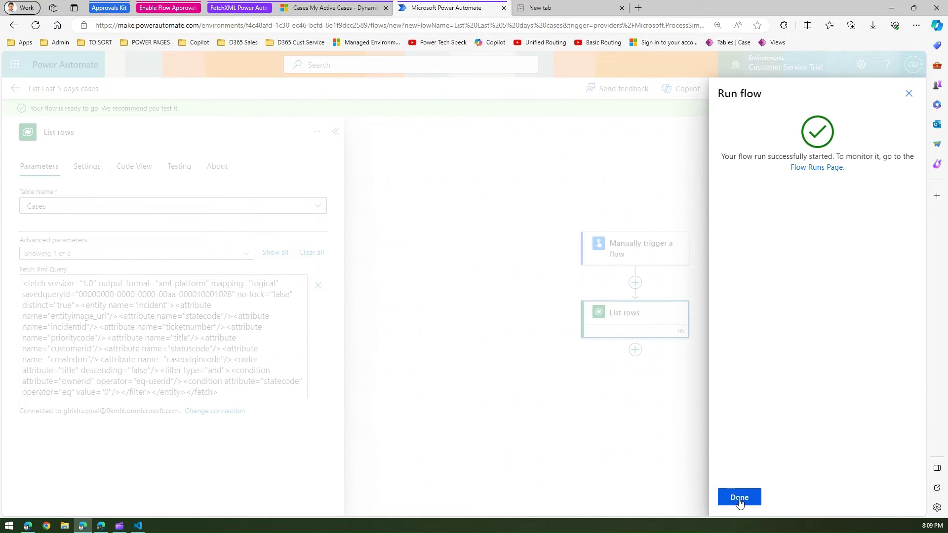
{"action": "left_click", "coordinate": [739, 497]}
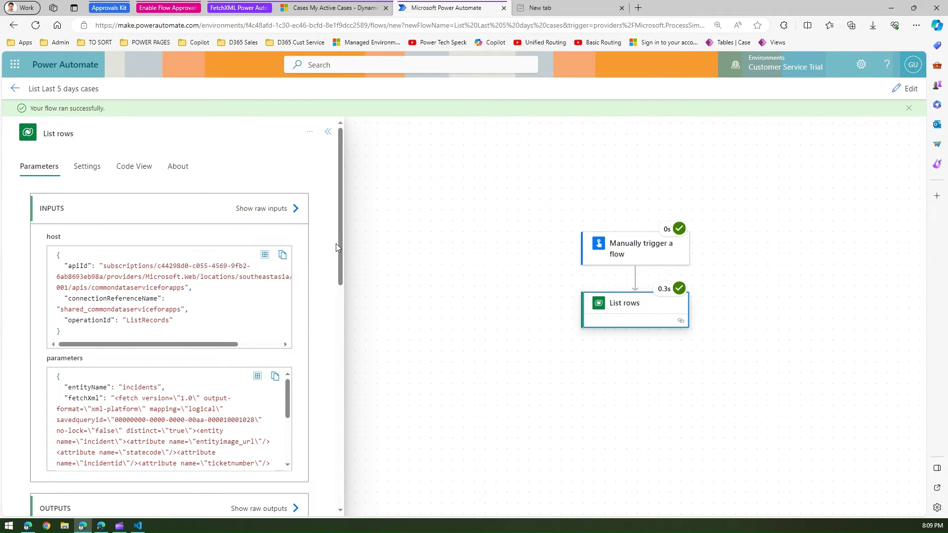
Open the raw outputs of the new List rows run and examine the individual case records in the body.
{"action": "left_click_drag", "start_coordinate": [340, 248], "coordinate": [342, 351]}
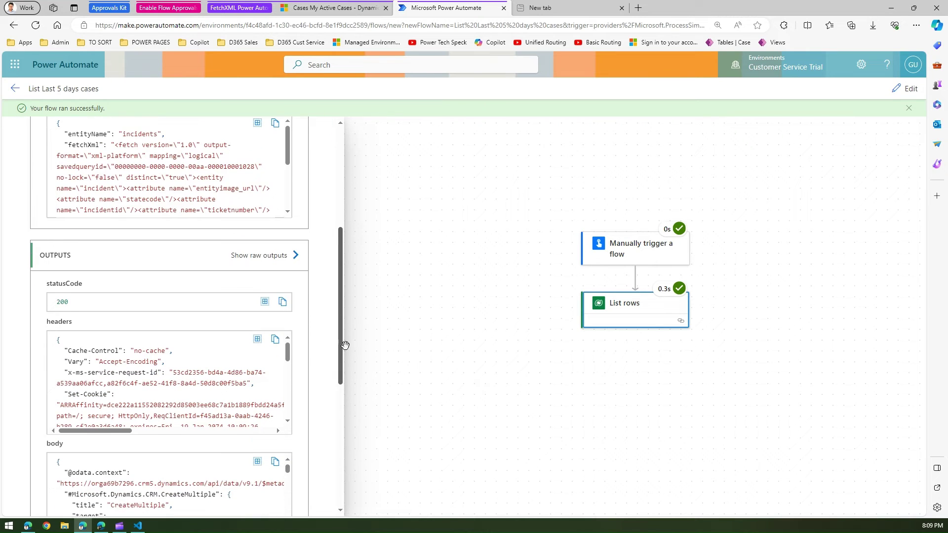
{"action": "left_click", "coordinate": [263, 255]}
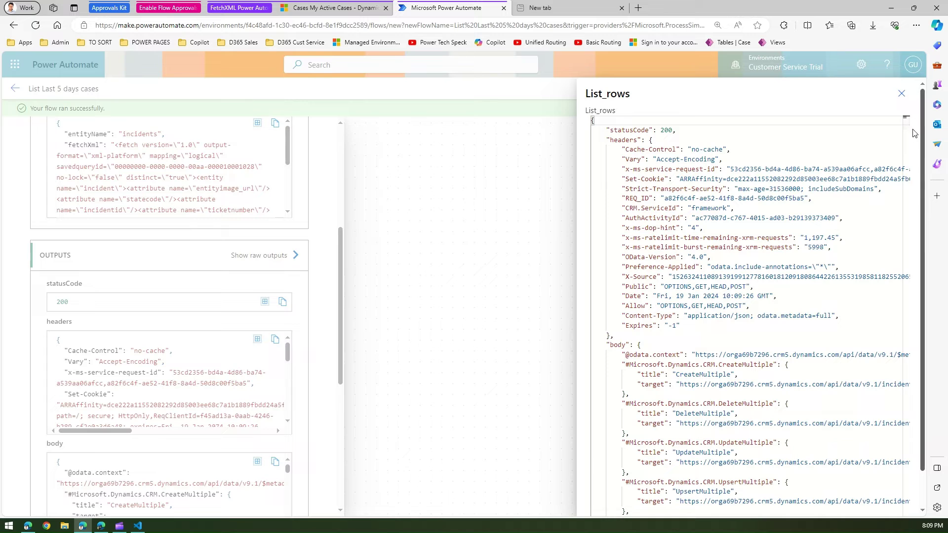
{"action": "left_click_drag", "start_coordinate": [907, 124], "coordinate": [916, 156]}
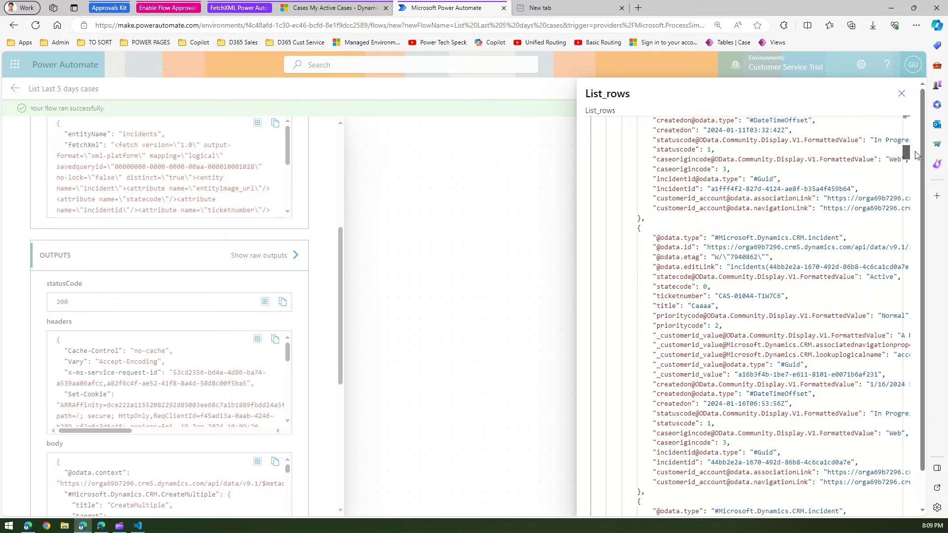
{"action": "scroll", "coordinate": [704, 212], "scroll_direction": "down", "scroll_amount": 2}
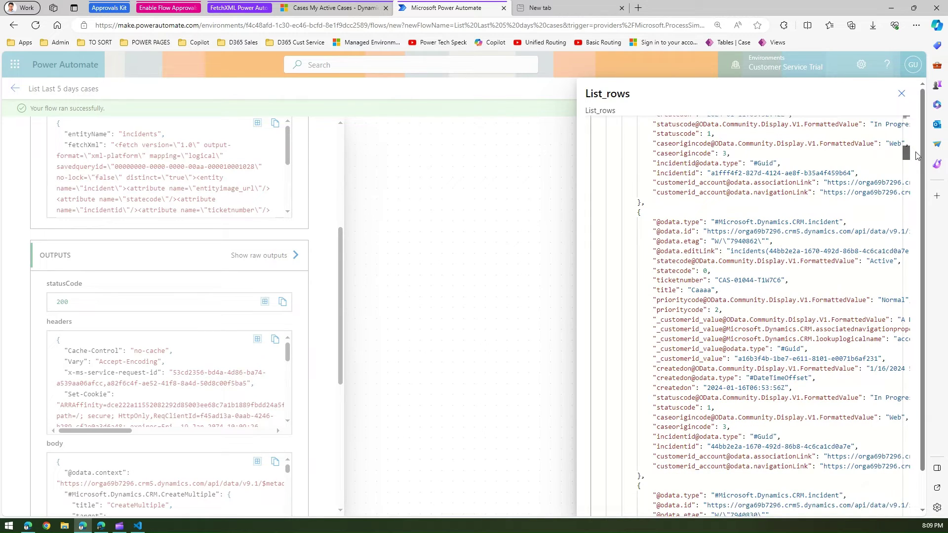
{"action": "left_click_drag", "start_coordinate": [655, 206], "coordinate": [809, 451]}
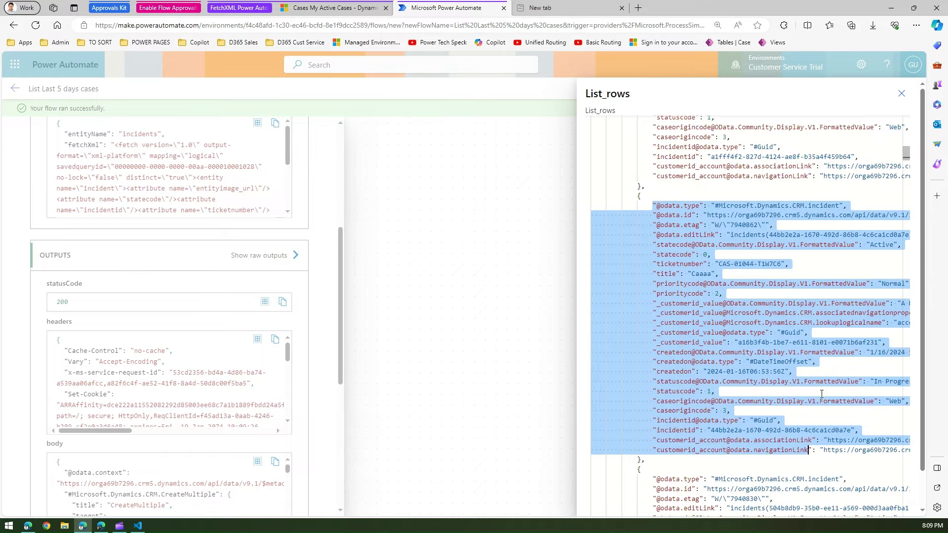
{"action": "left_click_drag", "start_coordinate": [908, 148], "coordinate": [908, 177]}
Apply the Owner and Status filter in Dynamics 365 and compare its rows with the raw List rows outputs in Power Automate.
{"action": "left_click", "coordinate": [334, 7]}
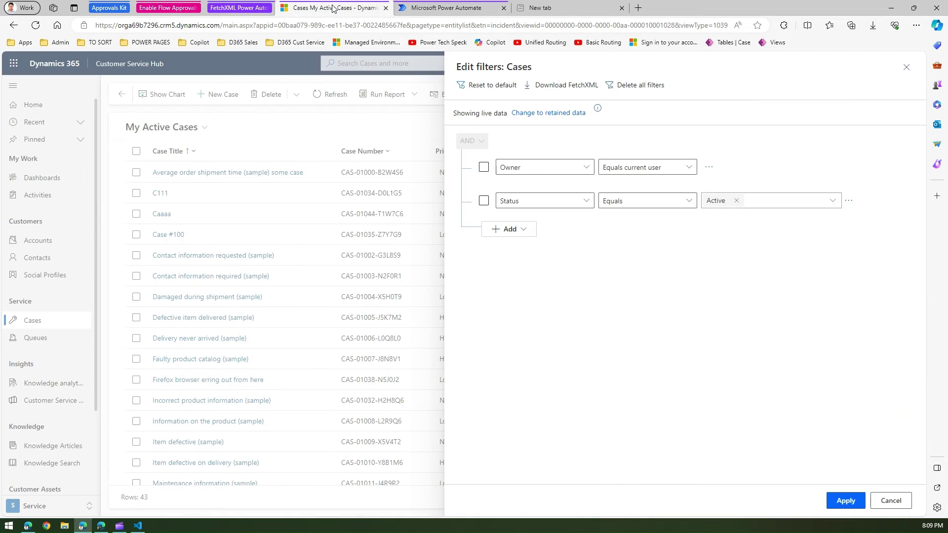
{"action": "left_click", "coordinate": [850, 502]}
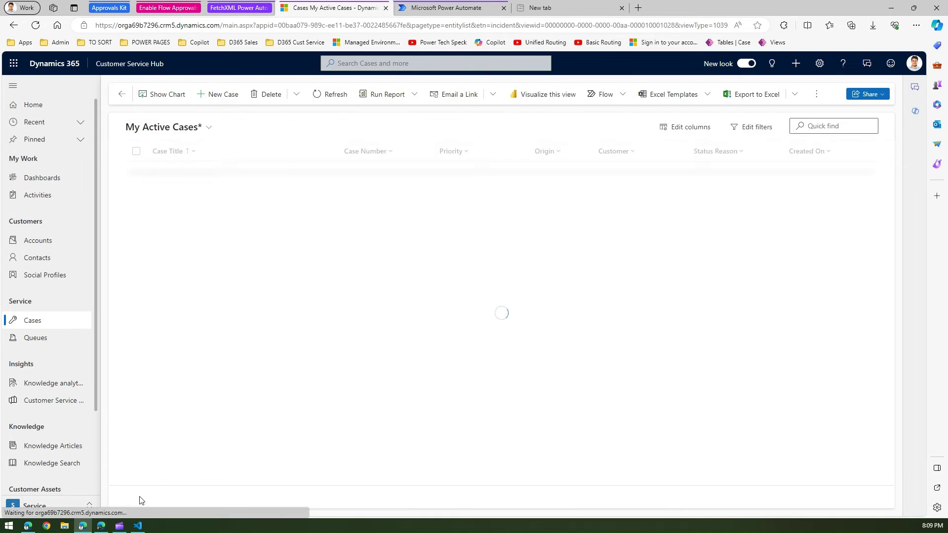
{"action": "left_click", "coordinate": [455, 9]}
{"action": "left_click_drag", "start_coordinate": [908, 185], "coordinate": [925, 505]}
{"action": "scroll", "coordinate": [639, 275], "scroll_direction": "up", "scroll_amount": 15}
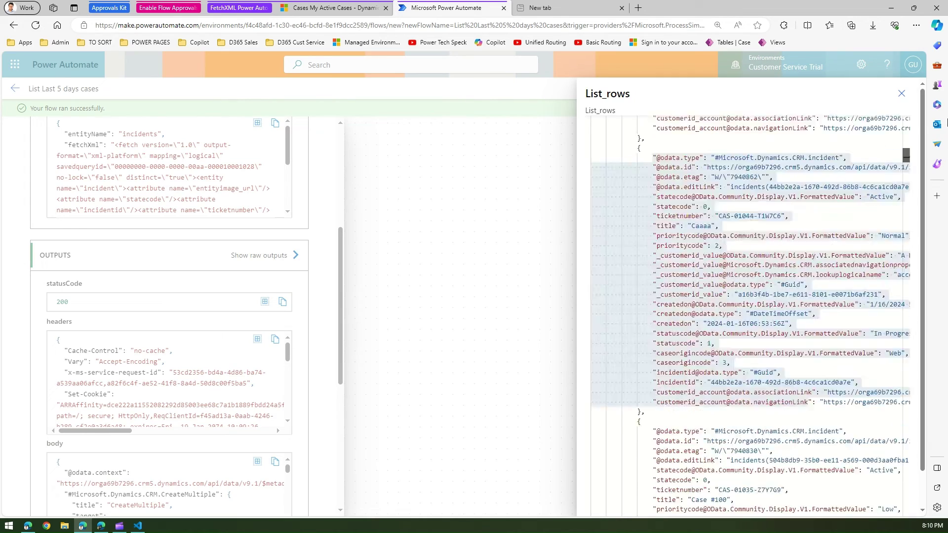
{"action": "scroll", "coordinate": [647, 161], "scroll_direction": "up", "scroll_amount": 5}
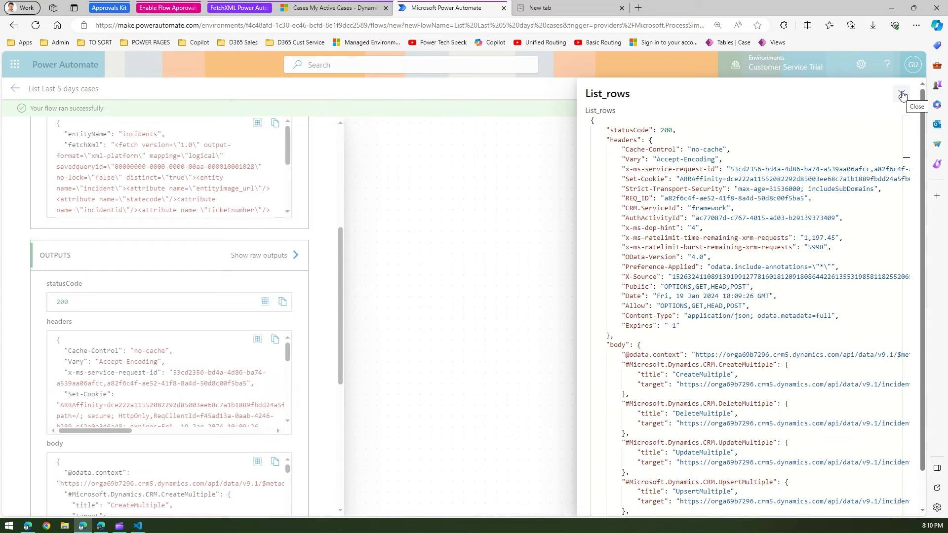
Go to the Power Tech Speck YouTube channel and search its videos for "advanced find".
{"action": "left_click", "coordinate": [318, 9]}
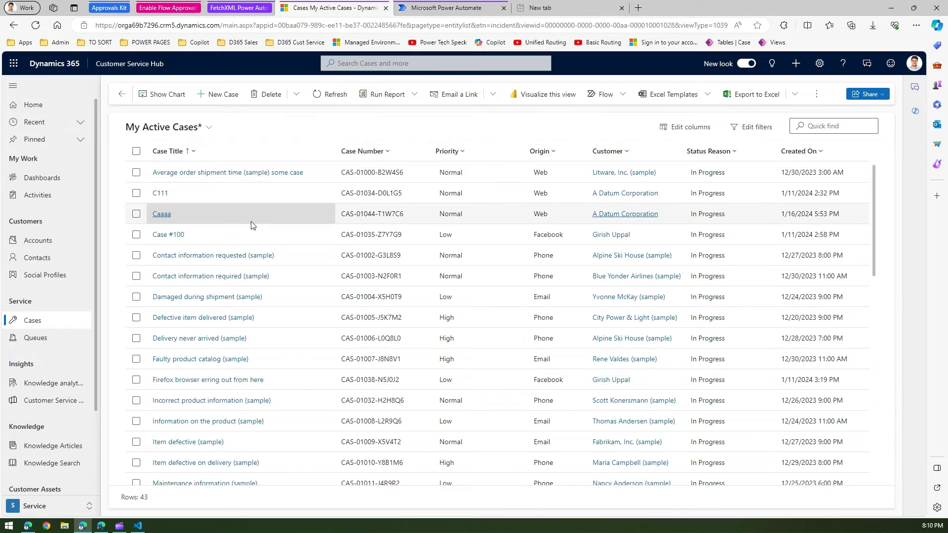
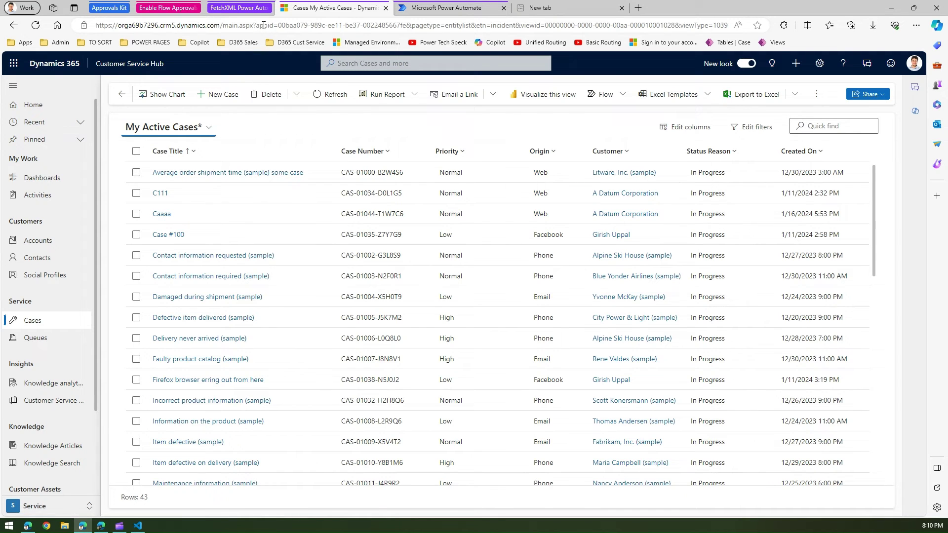
{"action": "left_click", "coordinate": [591, 10]}
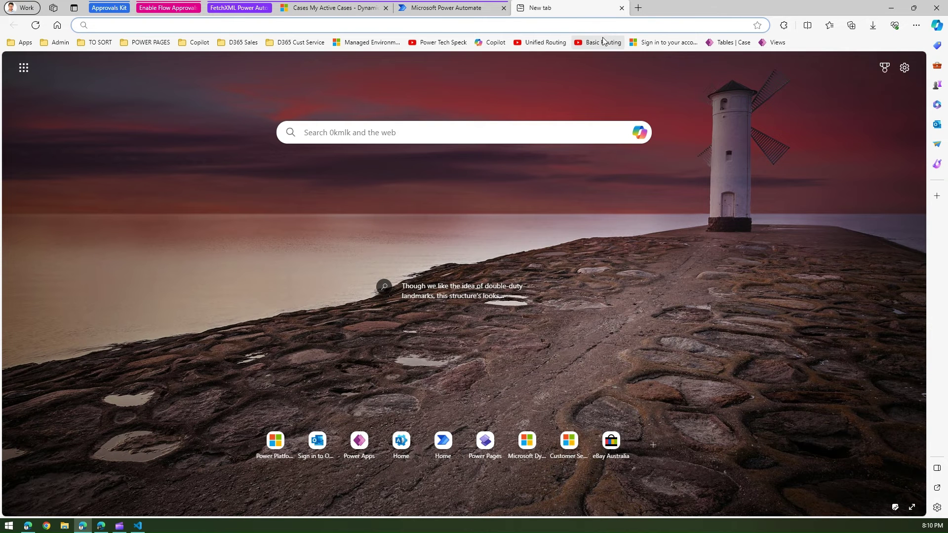
{"action": "left_click", "coordinate": [431, 43]}
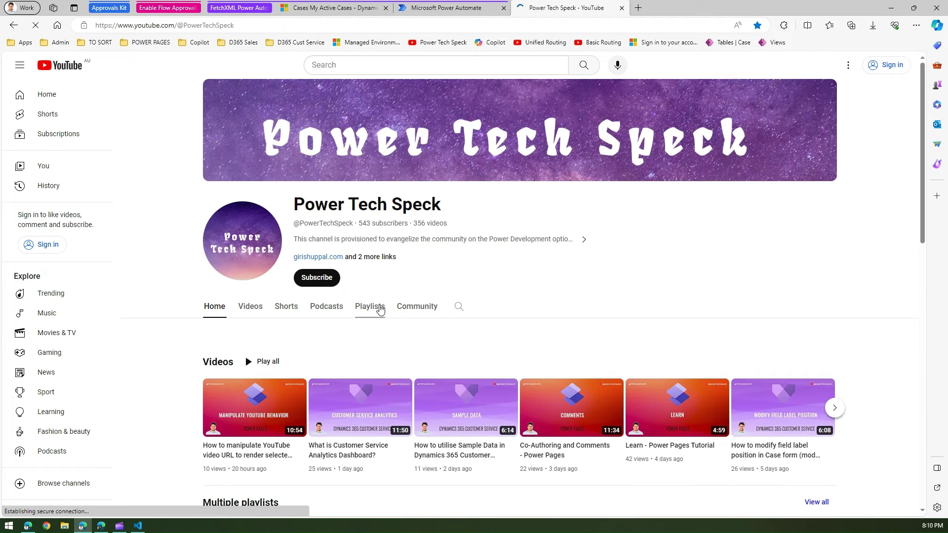
{"action": "left_click", "coordinate": [462, 307]}
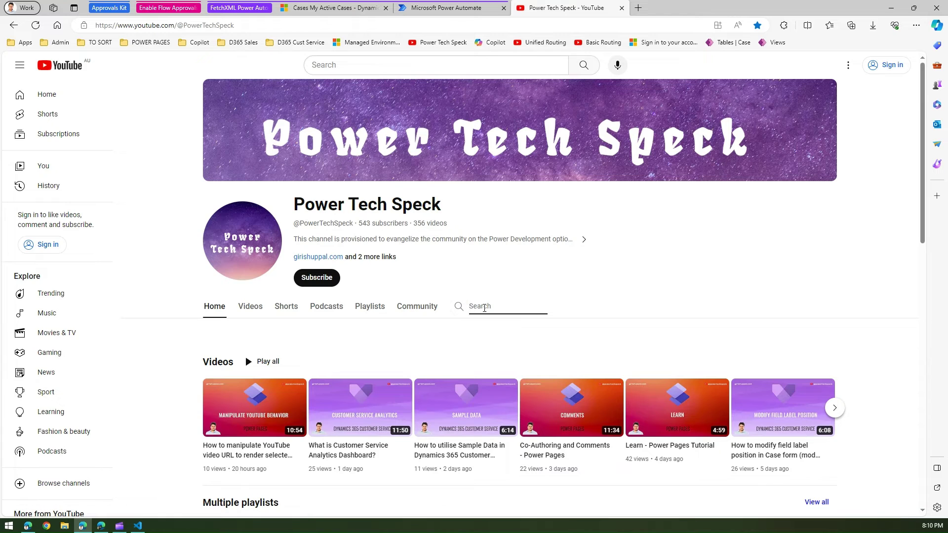
{"action": "type", "text": "advanced find"}
{"action": "key", "text": "Return"}
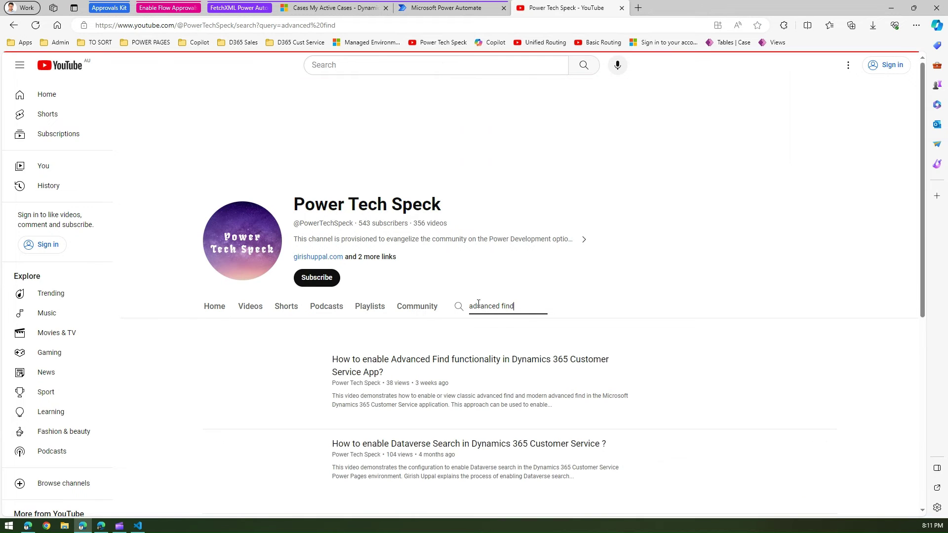
Open the video on enabling Advanced Find in Dynamics 365, mute it, skip to about 3:03 and pause it.
{"action": "left_click", "coordinate": [366, 374]}
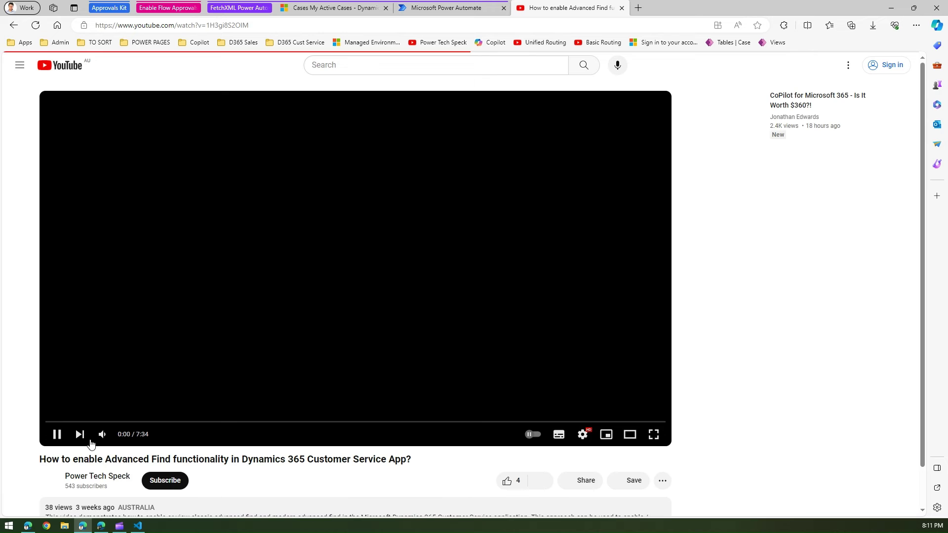
{"action": "left_click", "coordinate": [103, 434]}
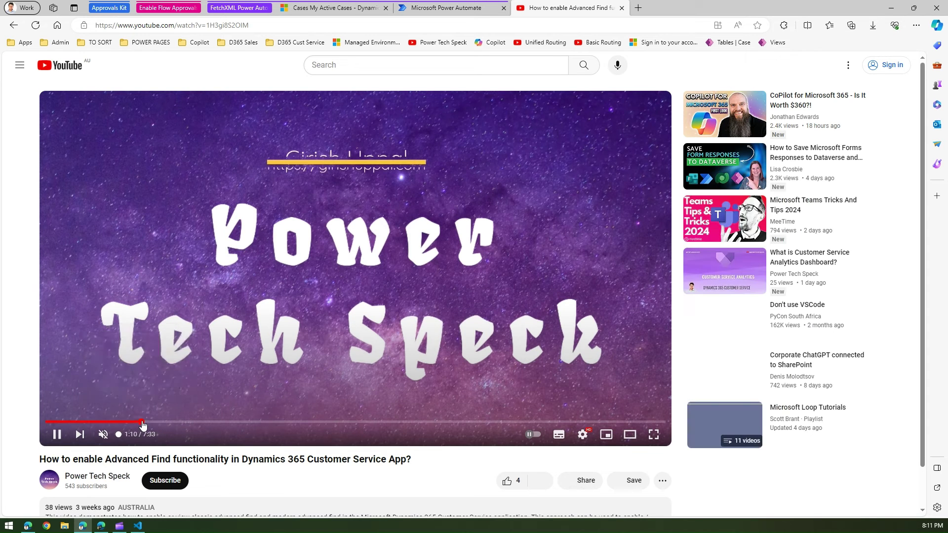
{"action": "left_click_drag", "start_coordinate": [133, 423], "coordinate": [306, 425]}
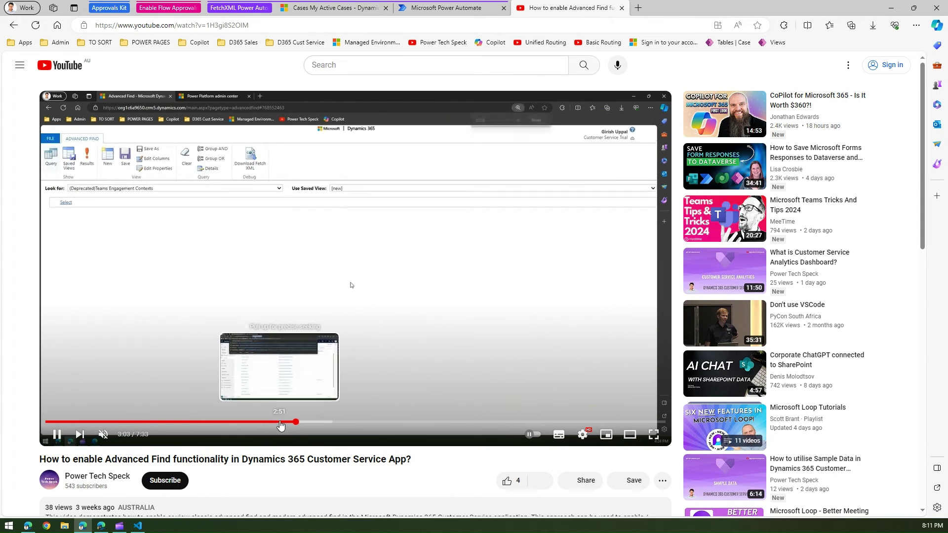
{"action": "left_click", "coordinate": [267, 260]}
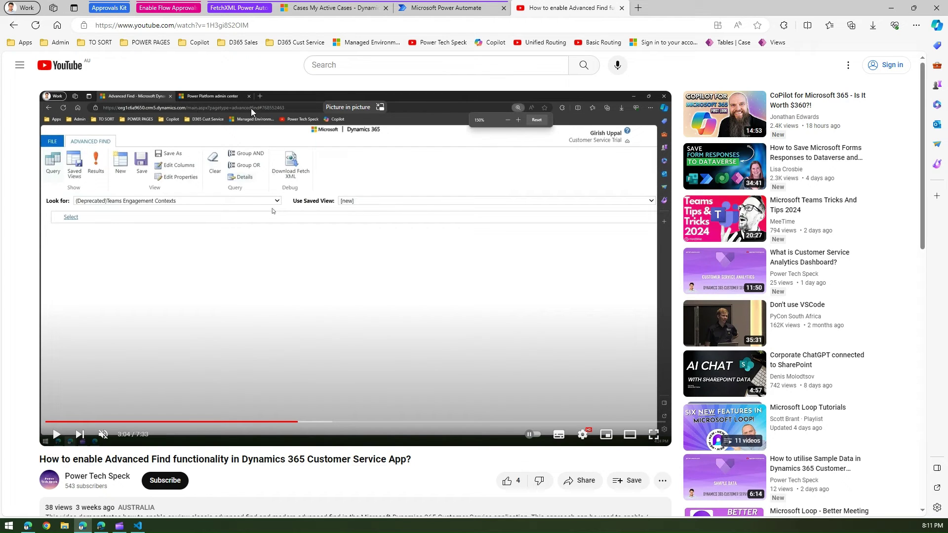
Return to Dynamics 365 and open classic Advanced Find by replacing the URL parameters after main.aspx? with pagetype=advancedfind.
{"action": "left_click", "coordinate": [320, 10]}
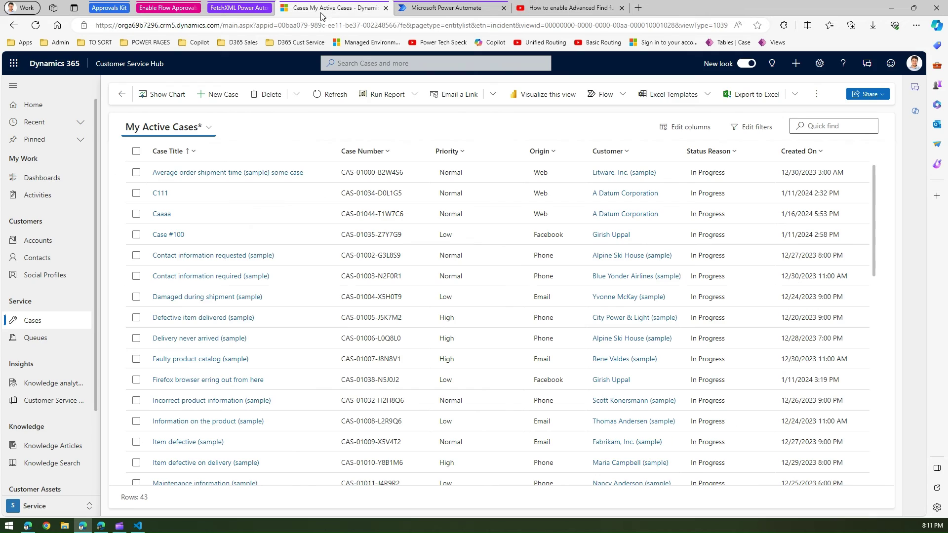
{"action": "left_click", "coordinate": [250, 29]}
{"action": "left_click_drag", "start_coordinate": [258, 26], "coordinate": [519, 25]}
{"action": "key", "text": "shift+End"}
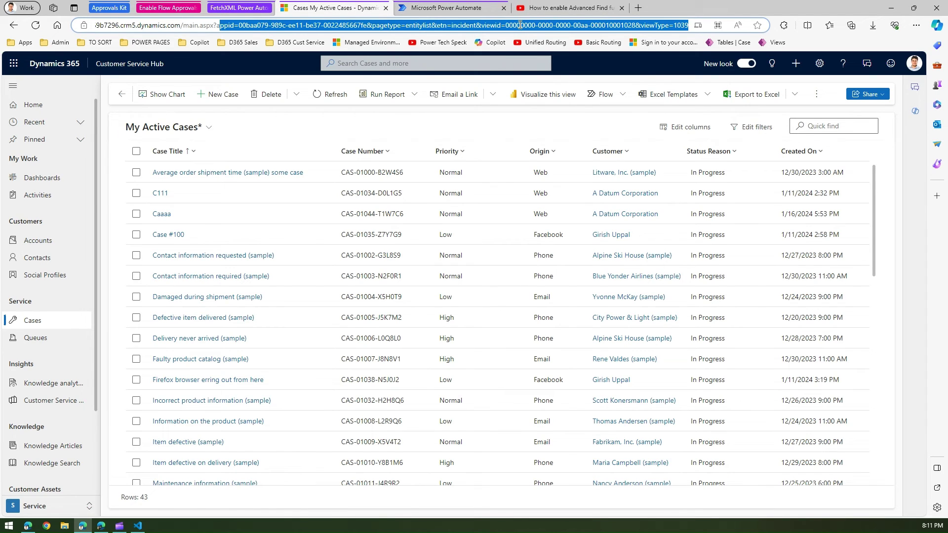
{"action": "key", "text": "BackSpace"}
{"action": "key", "text": "BackSpace"}
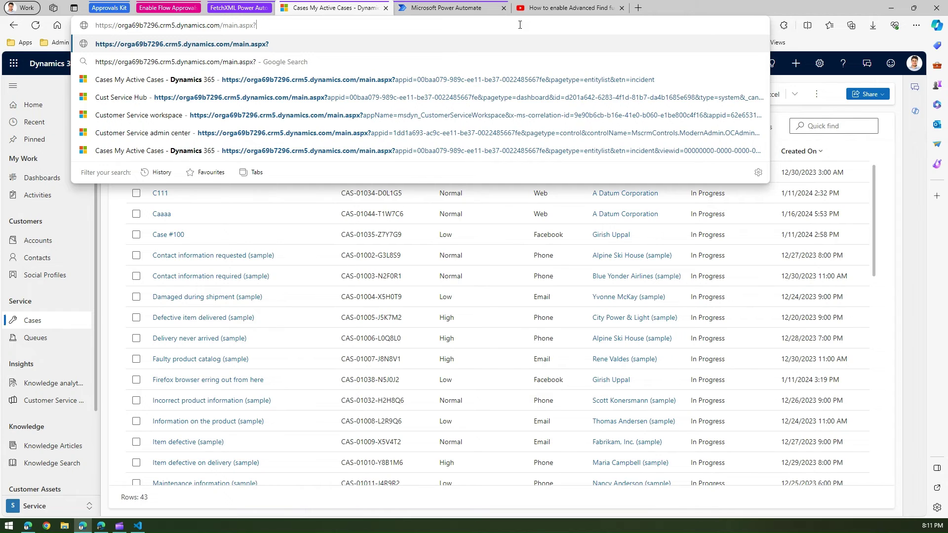
{"action": "type", "text": "pagetyp"}
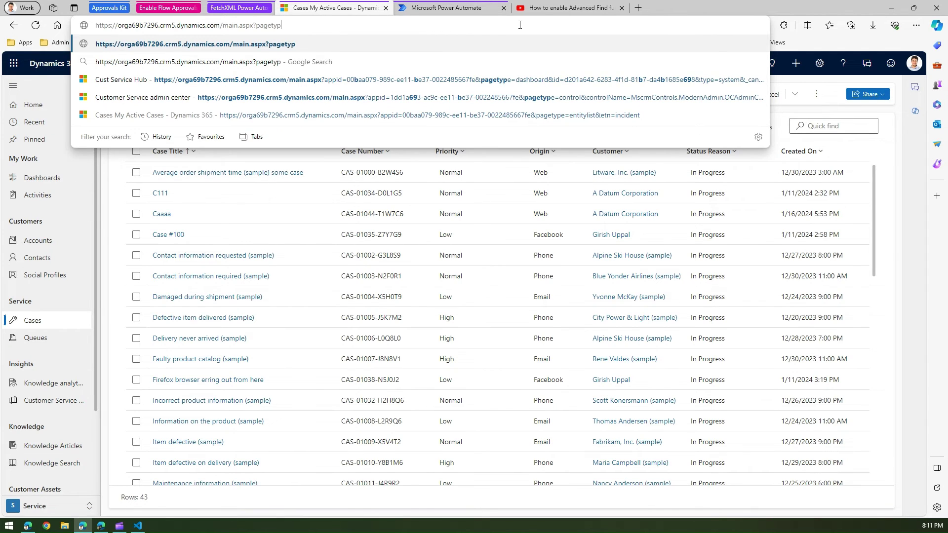
{"action": "type", "text": "e=ad"}
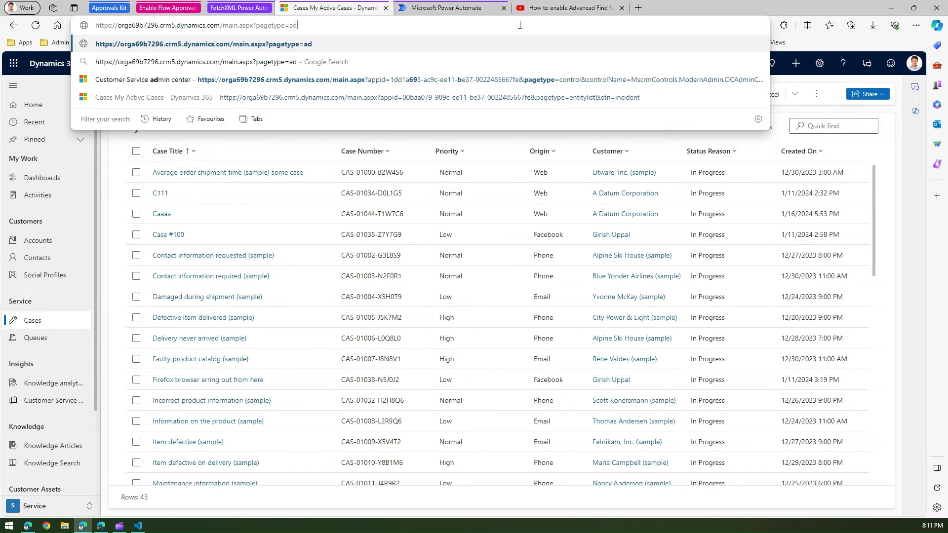
{"action": "type", "text": "vancedfind"}
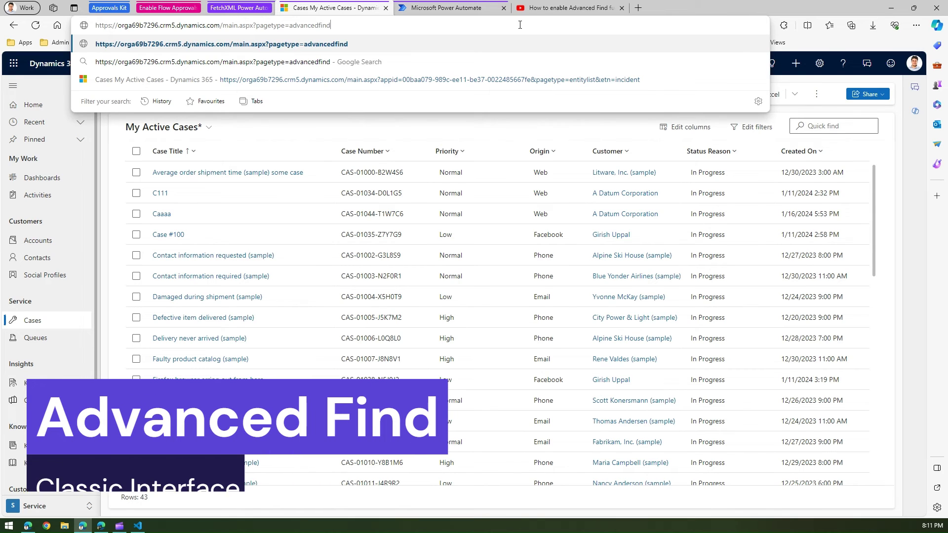
{"action": "key", "text": "Return"}
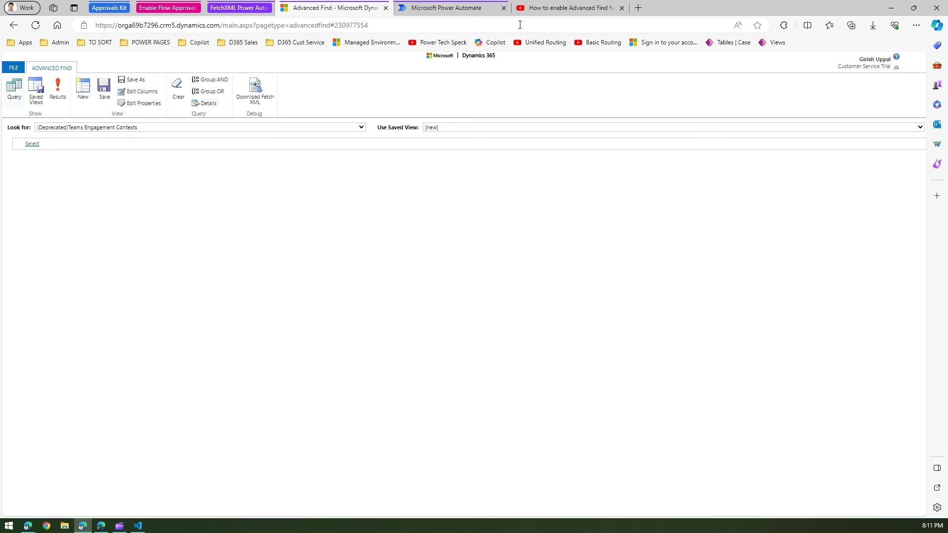
Add a Status Equals Active condition to the Teams Engagement Contexts query in Advanced Find.
{"action": "left_click", "coordinate": [35, 143]}
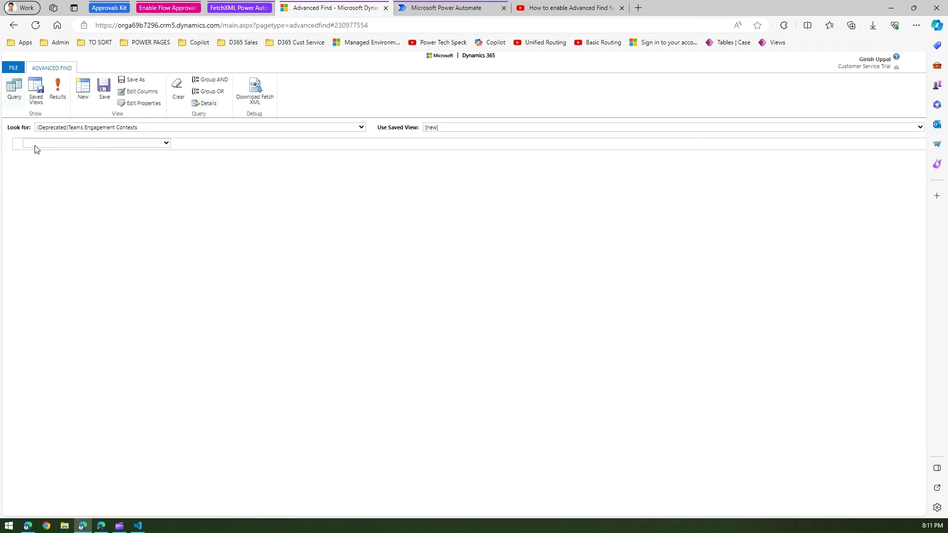
{"action": "left_click", "coordinate": [76, 143]}
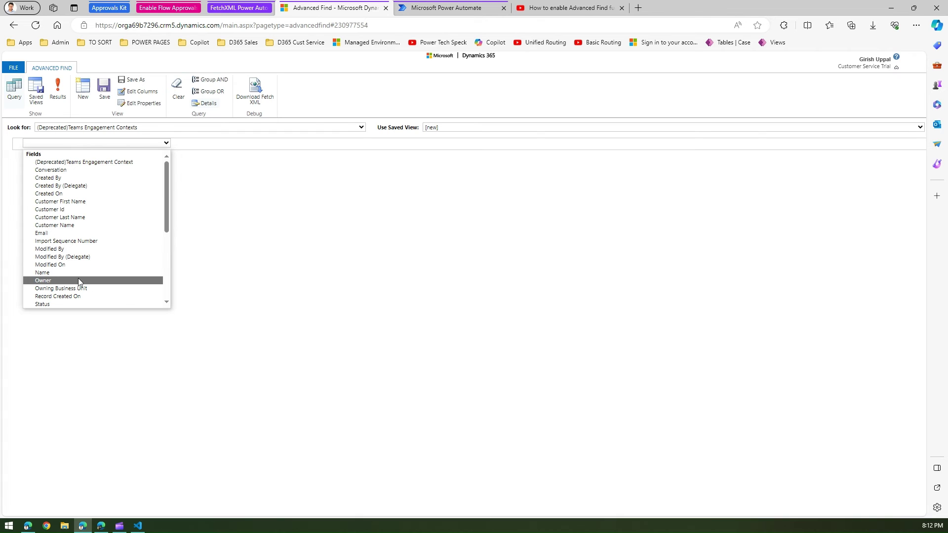
{"action": "scroll", "coordinate": [166, 224], "scroll_direction": "down", "scroll_amount": 2}
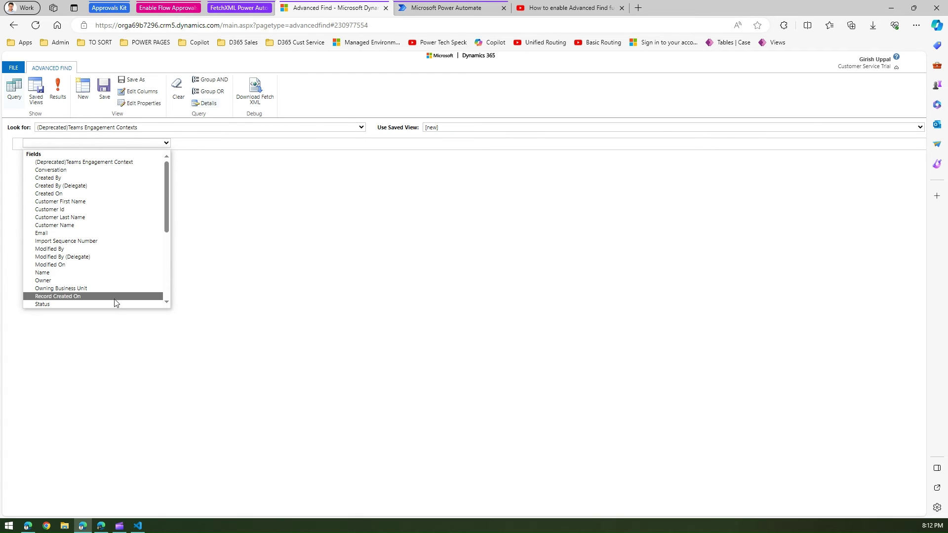
{"action": "left_click", "coordinate": [145, 297]}
{"action": "left_click", "coordinate": [195, 144]}
{"action": "left_click", "coordinate": [237, 146]}
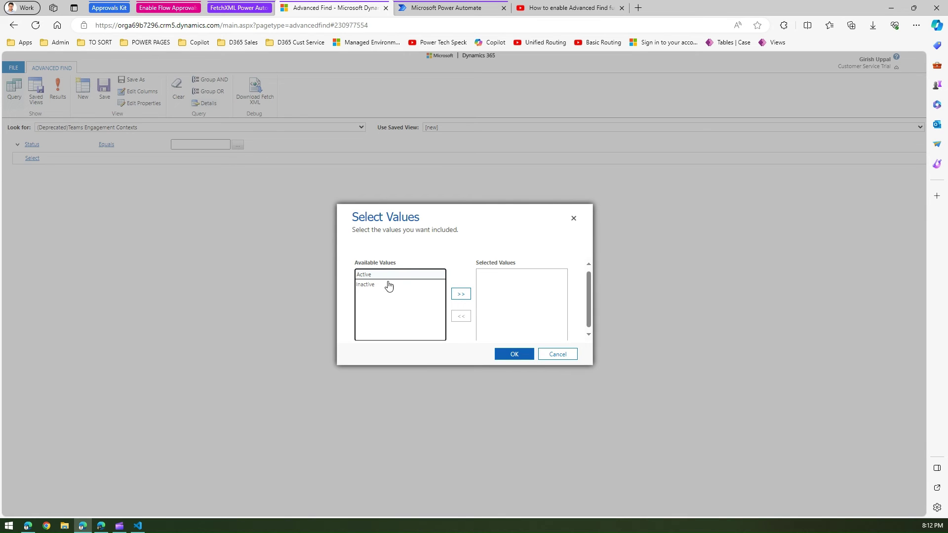
{"action": "left_click", "coordinate": [385, 277]}
{"action": "left_click", "coordinate": [462, 294]}
{"action": "left_click", "coordinate": [516, 354]}
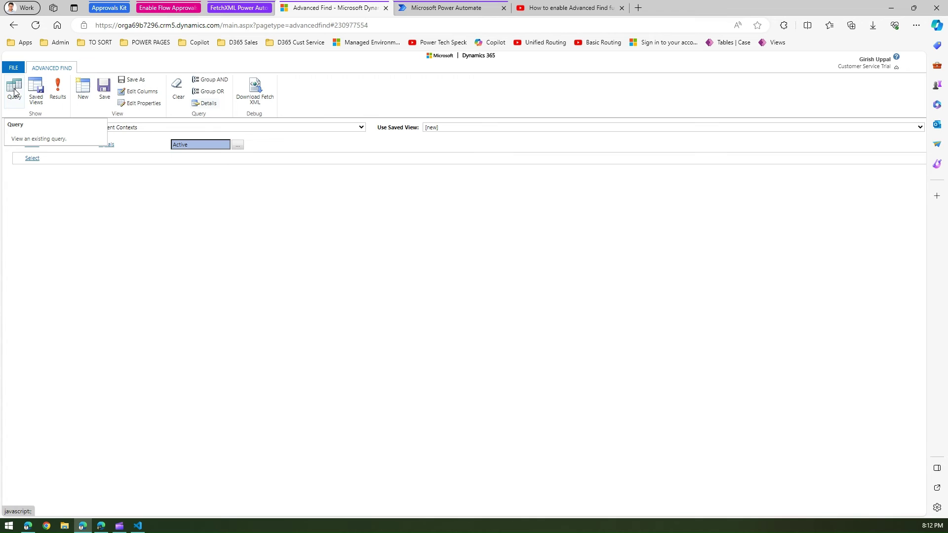
Run the Advanced Find query to view its results, return to the criteria and look through the fields available for the condition.
{"action": "left_click", "coordinate": [58, 89]}
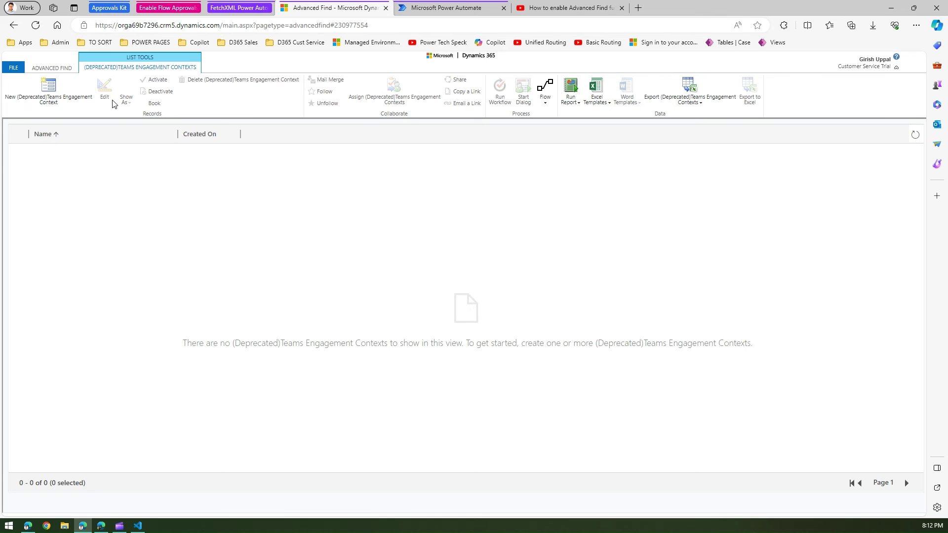
{"action": "left_click", "coordinate": [57, 70]}
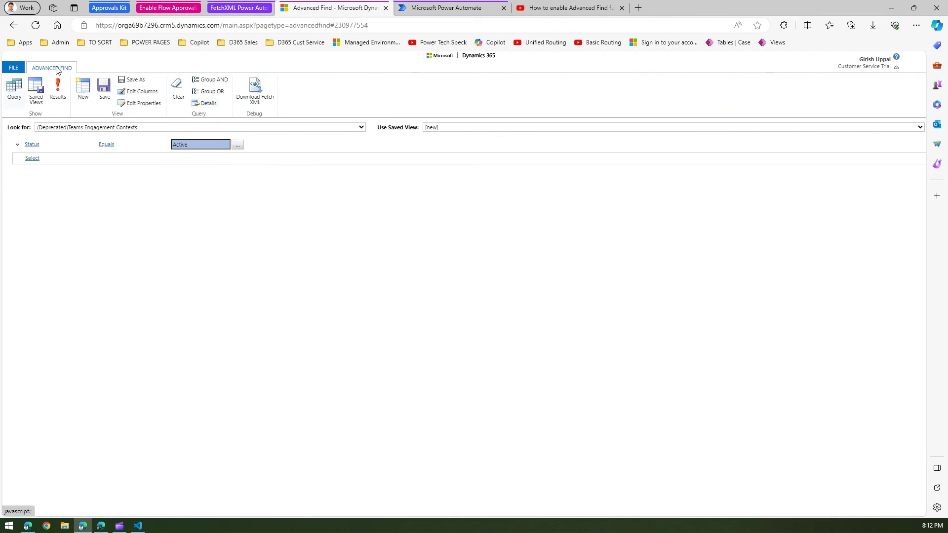
{"action": "left_click", "coordinate": [32, 144]}
{"action": "left_click", "coordinate": [54, 144]}
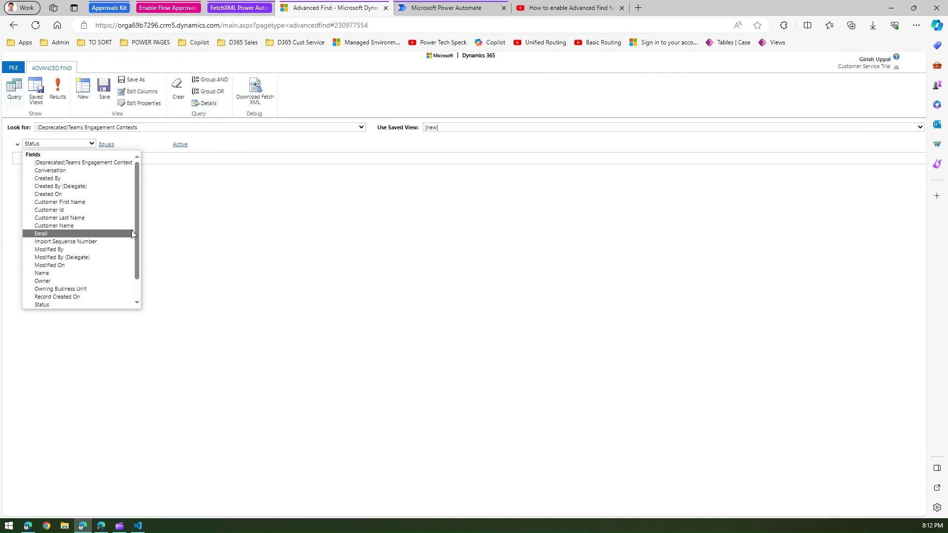
{"action": "left_click_drag", "start_coordinate": [137, 233], "coordinate": [150, 188]}
Change the table the query looks for to Cases and discard the modified search.
{"action": "left_click", "coordinate": [155, 127]}
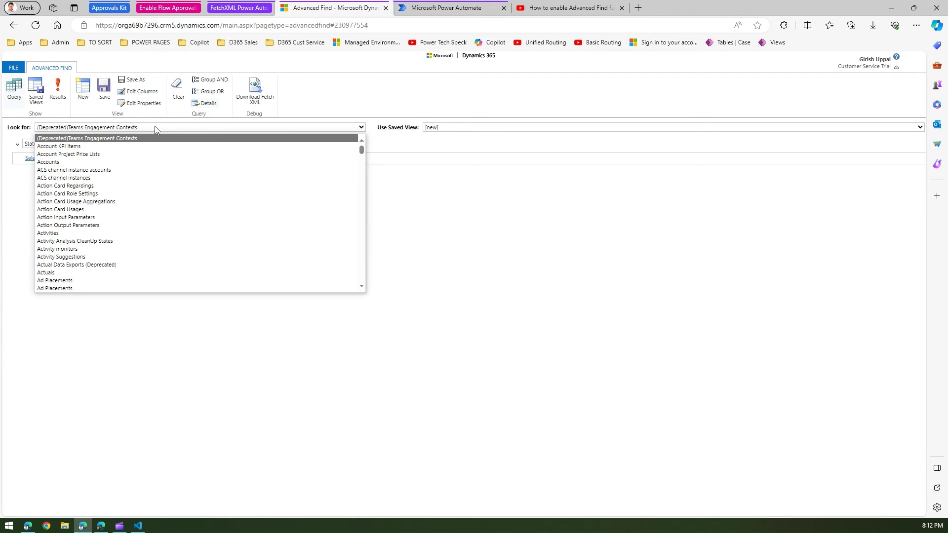
{"action": "left_click_drag", "start_coordinate": [363, 151], "coordinate": [370, 169]}
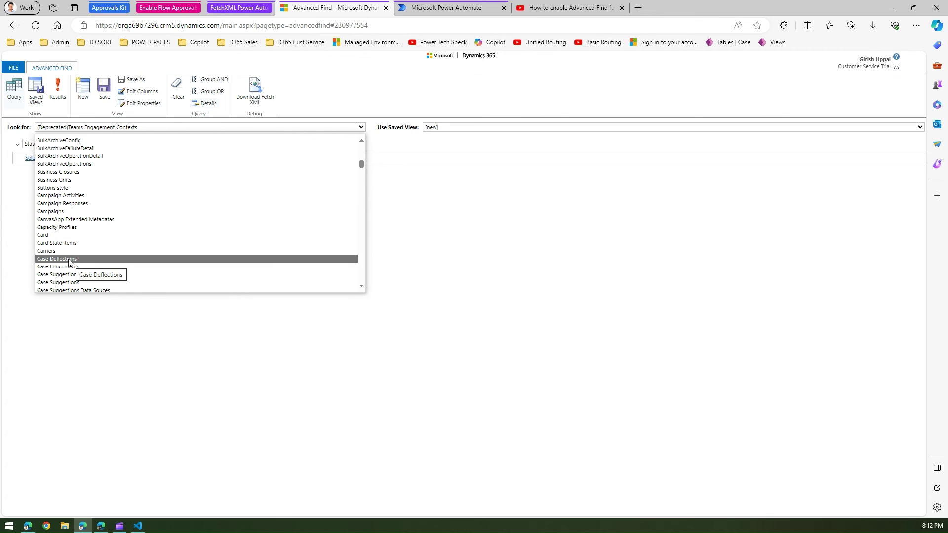
{"action": "scroll", "coordinate": [359, 289], "scroll_direction": "down", "scroll_amount": 3}
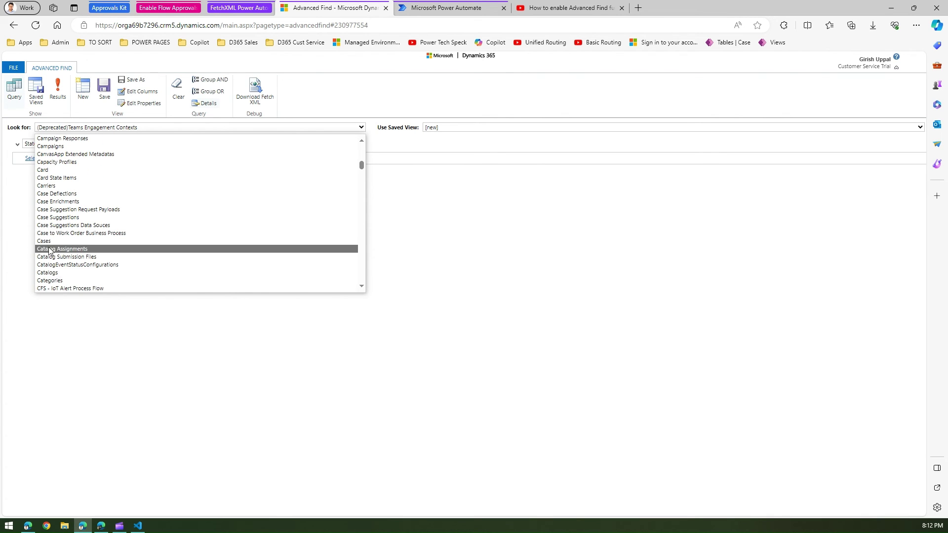
{"action": "left_click", "coordinate": [43, 242]}
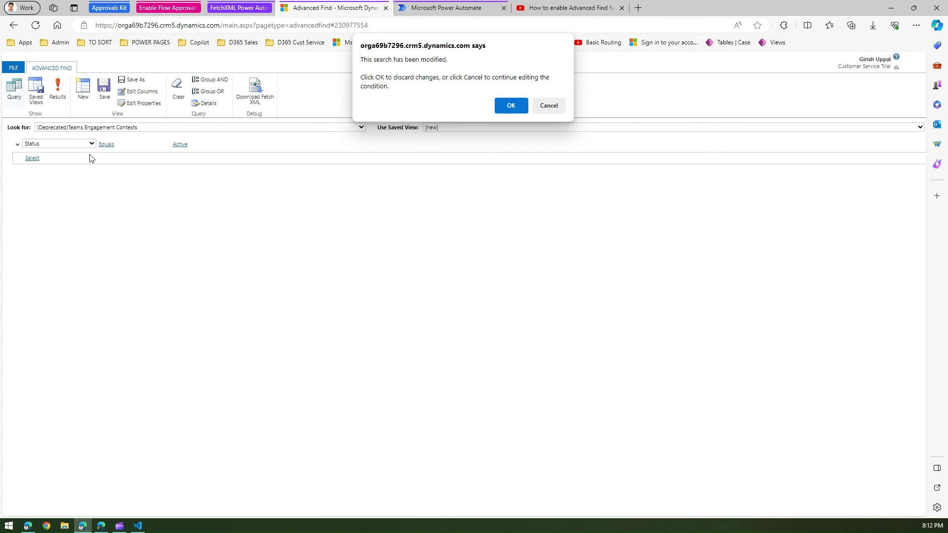
{"action": "left_click", "coordinate": [512, 105]}
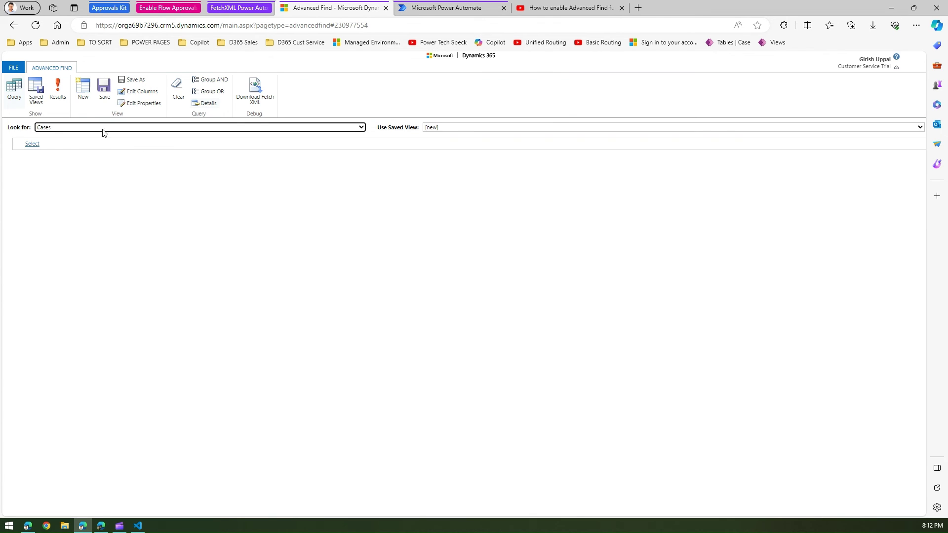
Add an Origin Equals Web condition to the Cases query in Advanced Find.
{"action": "left_click", "coordinate": [52, 144]}
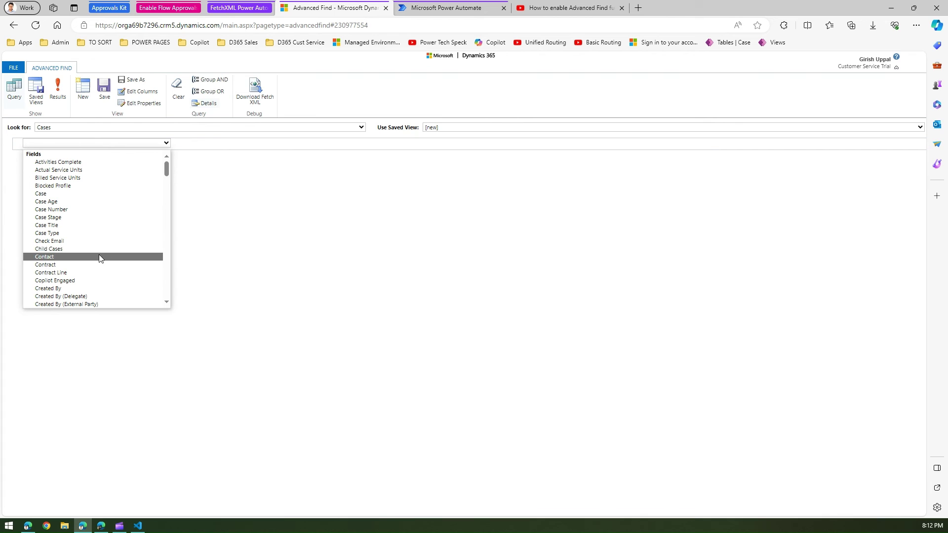
{"action": "scroll", "coordinate": [170, 173], "scroll_direction": "down", "scroll_amount": 3}
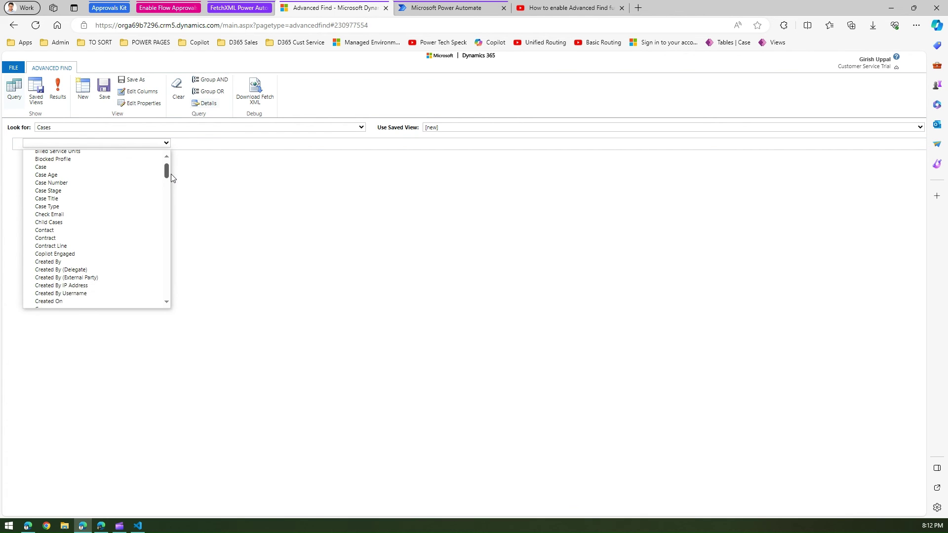
{"action": "left_click_drag", "start_coordinate": [172, 177], "coordinate": [171, 206]}
{"action": "left_click", "coordinate": [43, 175]}
{"action": "left_click", "coordinate": [192, 144]}
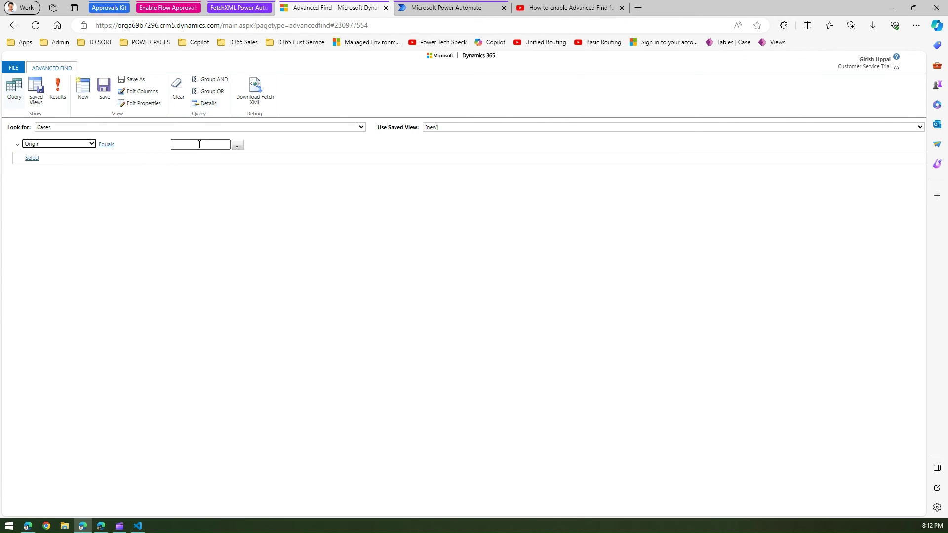
{"action": "left_click", "coordinate": [237, 145]}
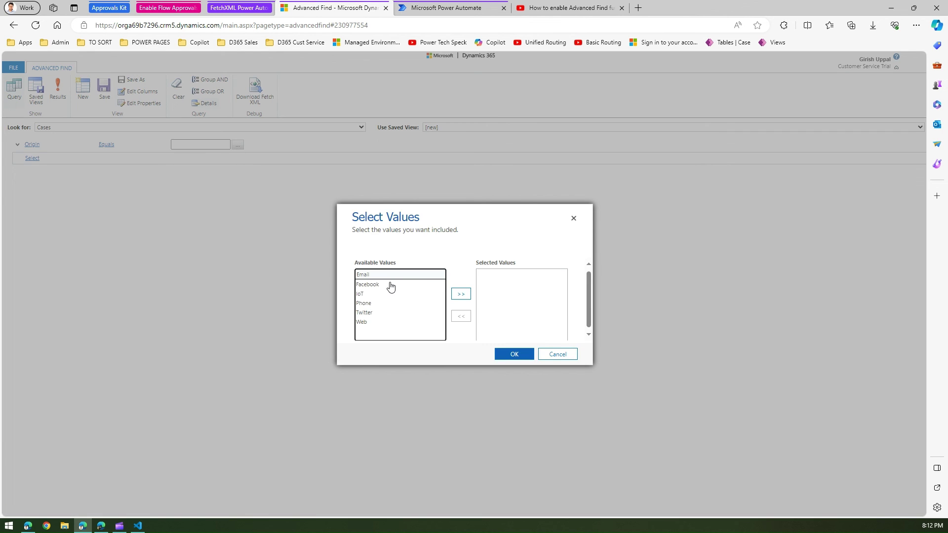
{"action": "left_click", "coordinate": [462, 294]}
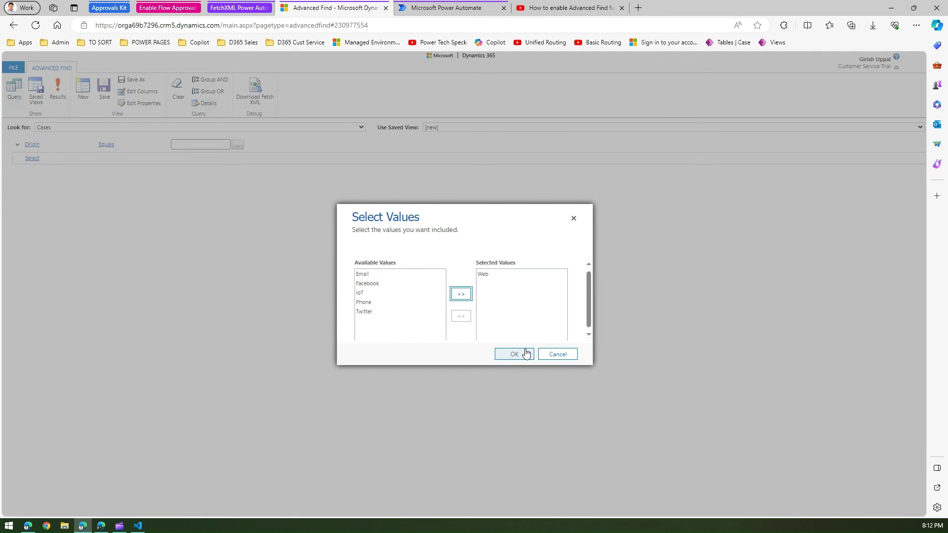
{"action": "left_click", "coordinate": [516, 354]}
Run the Cases query to view the matching records and return to the query criteria.
{"action": "left_click", "coordinate": [14, 99]}
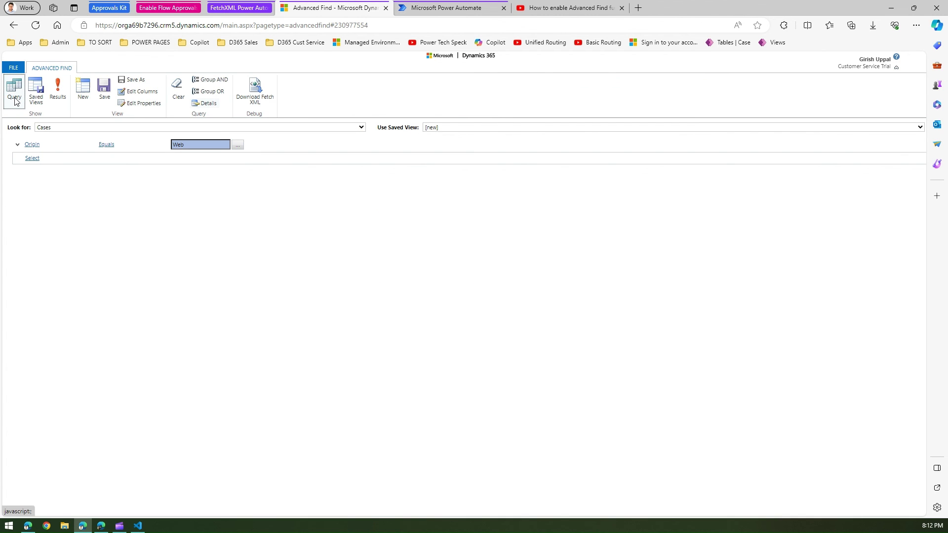
{"action": "left_click", "coordinate": [58, 93]}
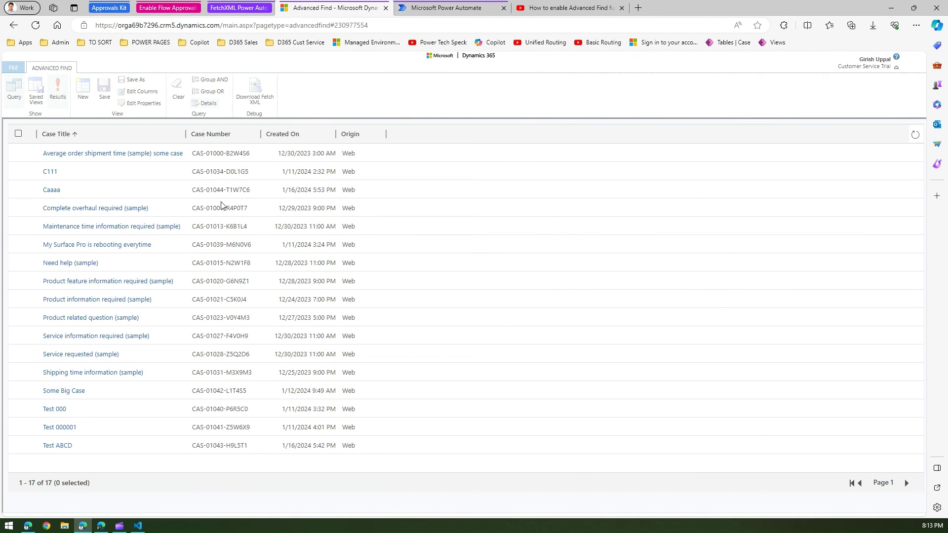
{"action": "left_click", "coordinate": [54, 68]}
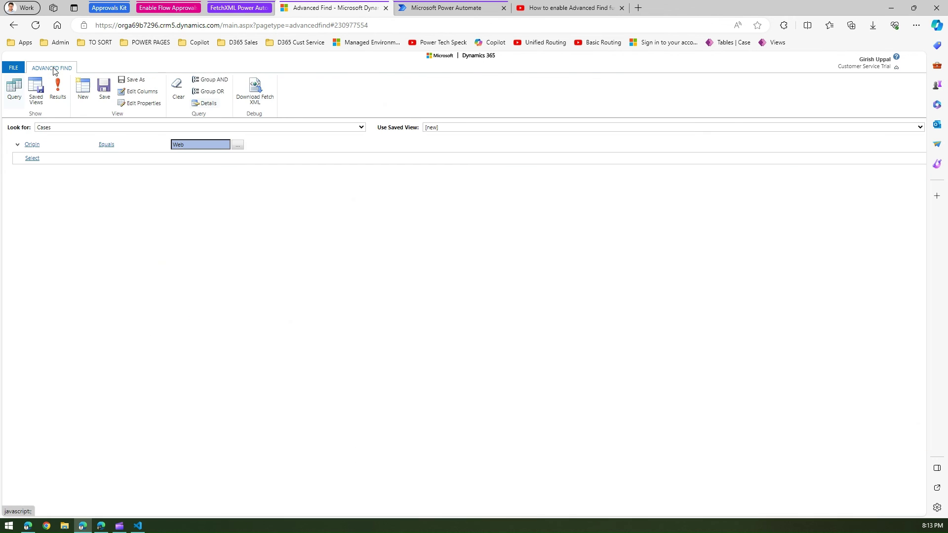
Download the Cases query as FetchXML, then switch to Visual Studio Code and select all the code in the open FetchXML file.
{"action": "left_click", "coordinate": [258, 101]}
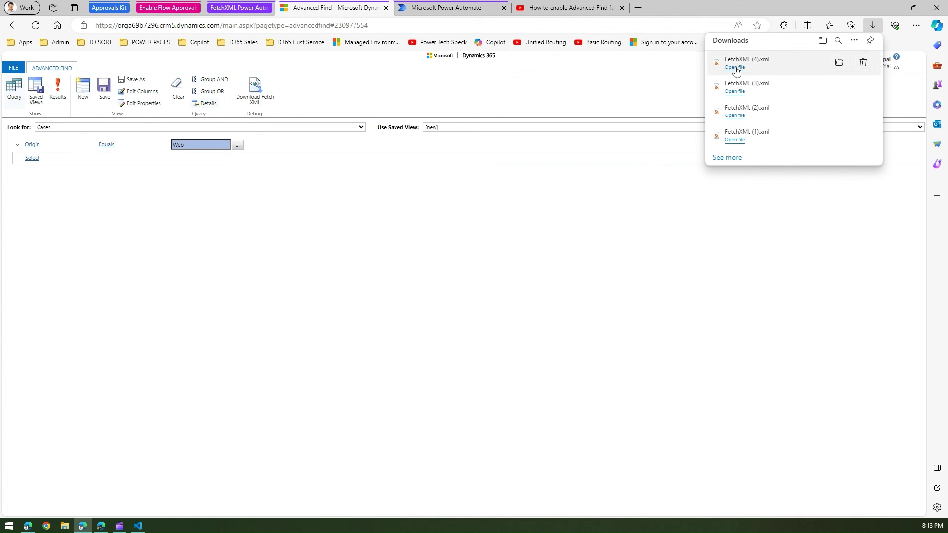
{"action": "left_click", "coordinate": [138, 526]}
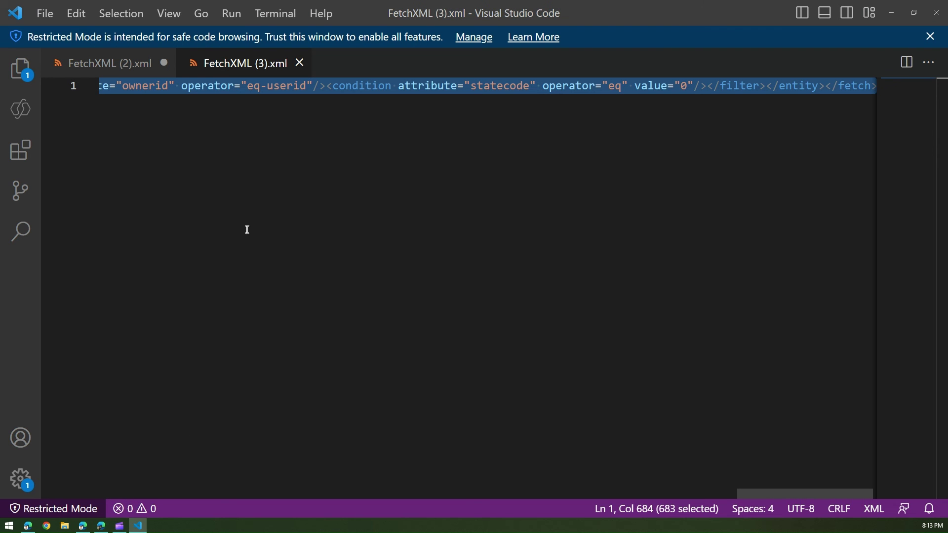
{"action": "left_click", "coordinate": [242, 112]}
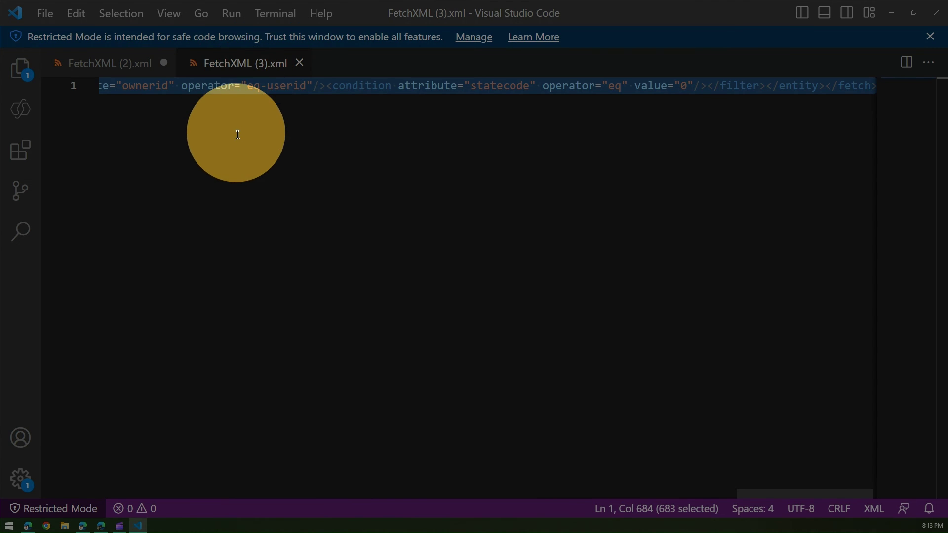
{"action": "key", "text": "ctrl+a"}
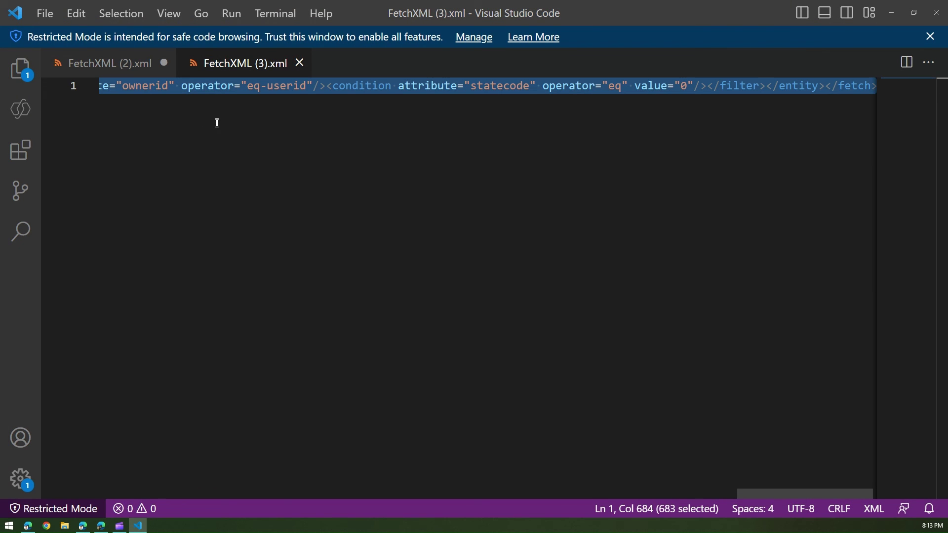
Leave Visual Studio Code and return to the Power Automate run of the List Last 5 days cases flow.
{"action": "left_click", "coordinate": [896, 16]}
{"action": "left_click", "coordinate": [426, 14]}
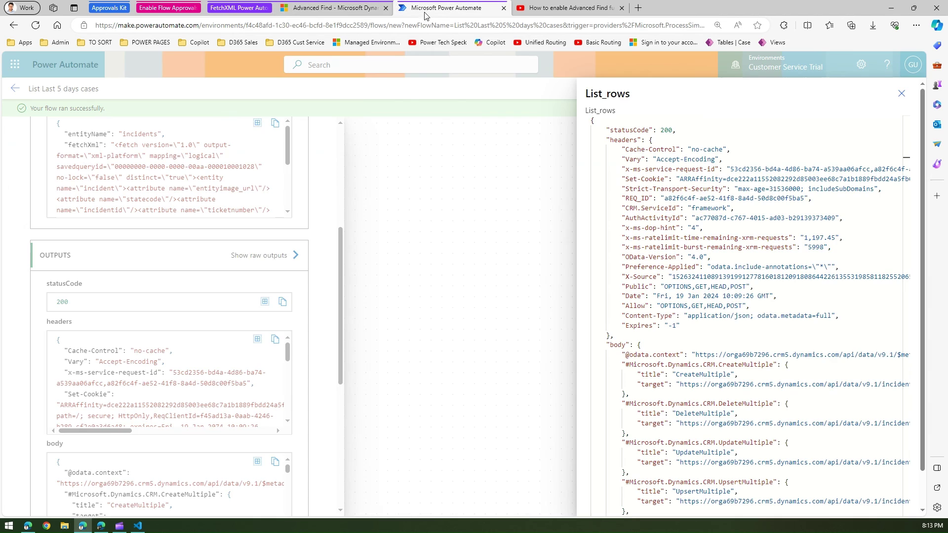